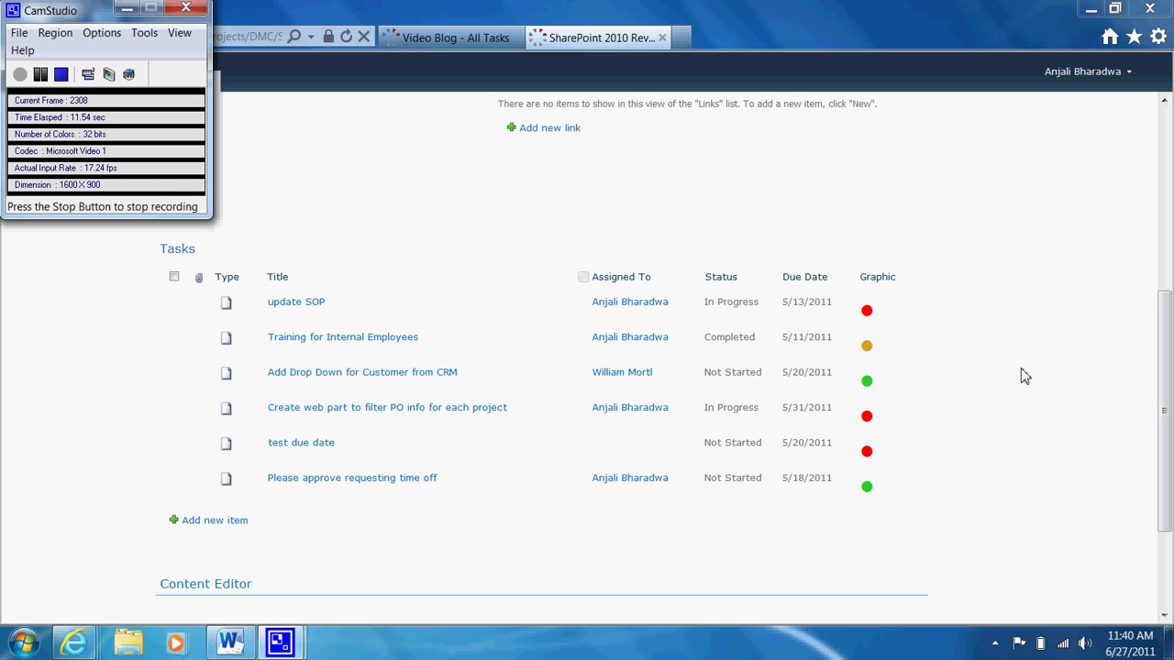
# Show the Video Blog task list, switch to the Color Coding Logic document in Word, and copy the entire Logic for Color Field formula
pyautogui.click(437, 37)
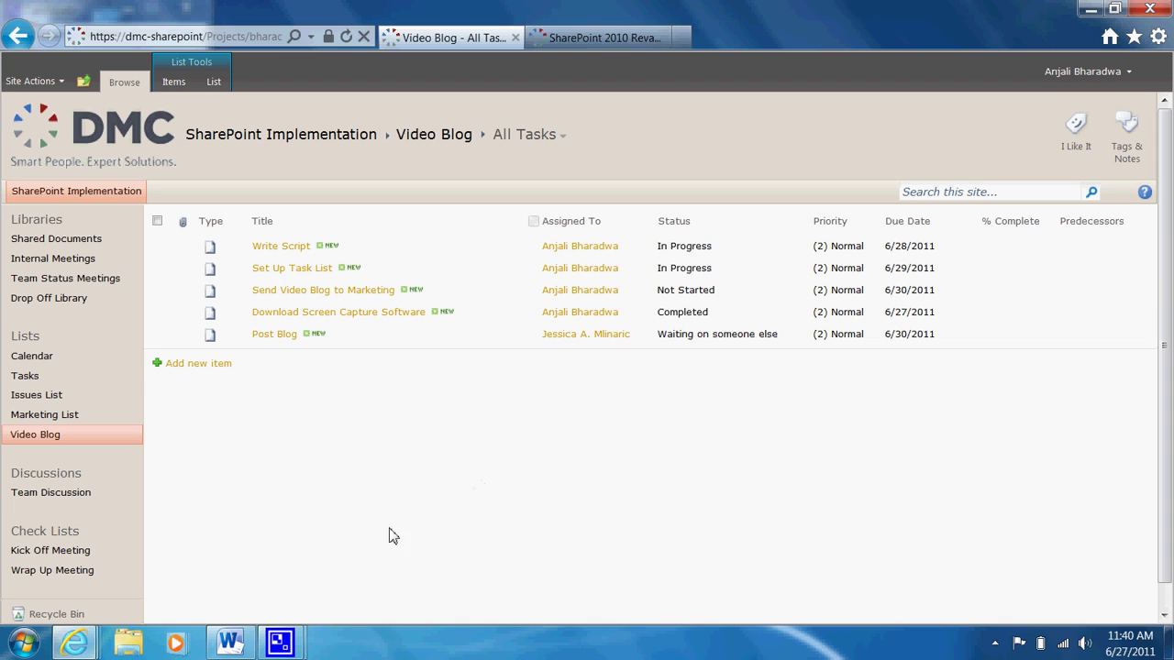
pyautogui.click(229, 644)
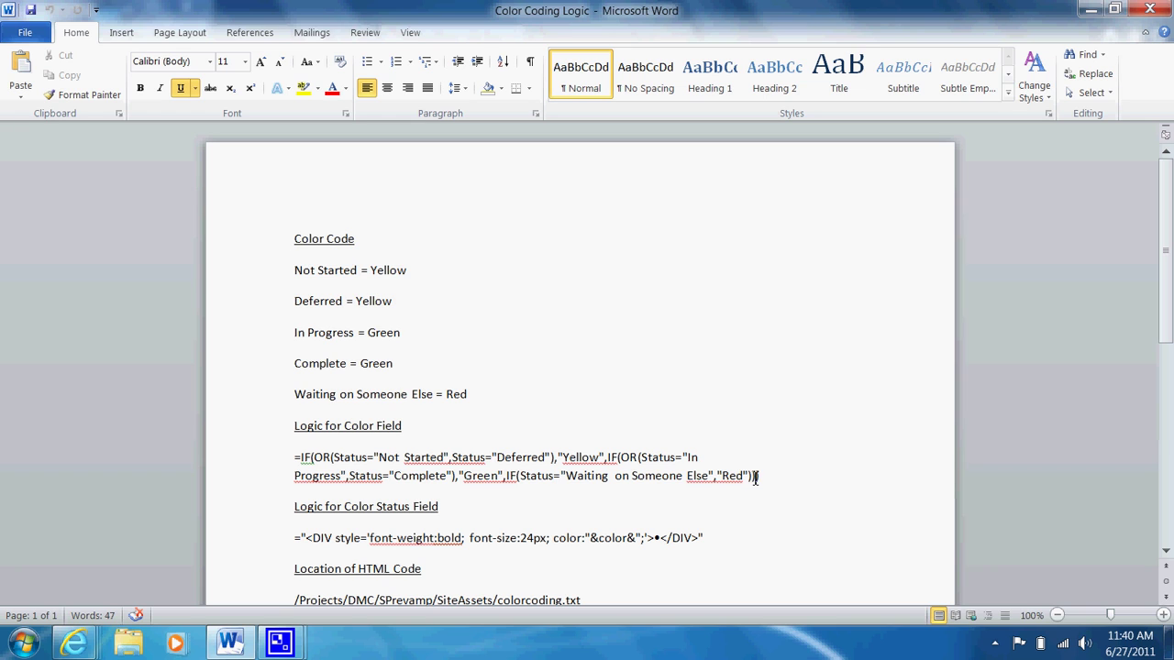
pyautogui.moveTo(765, 482); pyautogui.dragTo(301, 456)
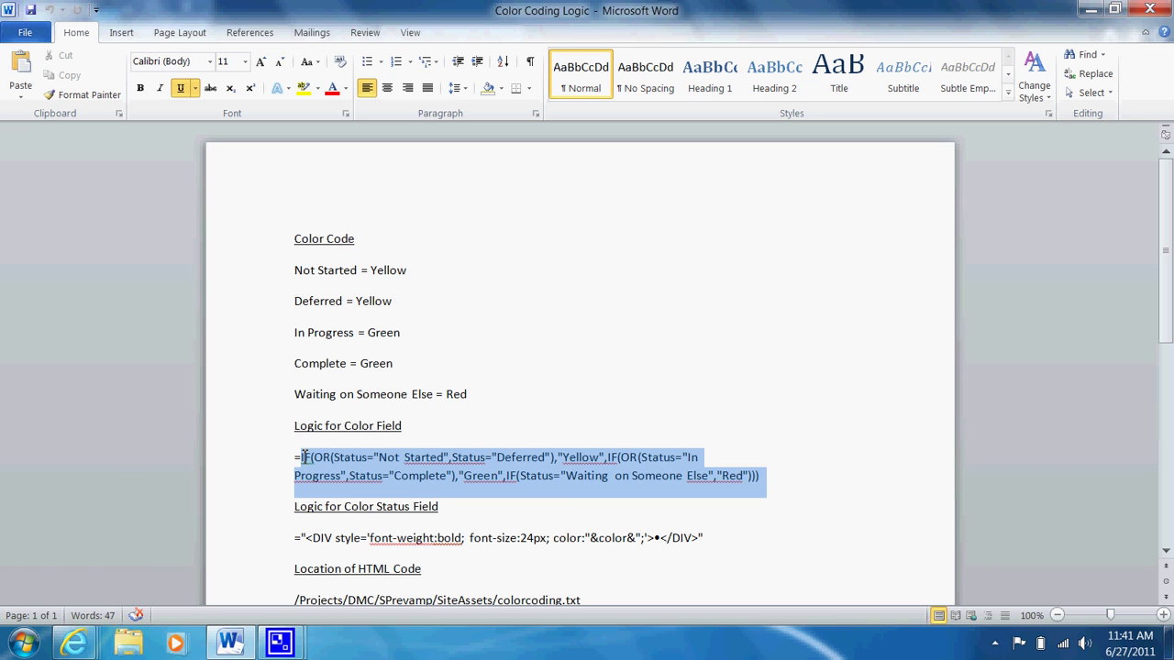
pyautogui.moveTo(813, 479); pyautogui.dragTo(276, 452)
pyautogui.rightClick(340, 461)
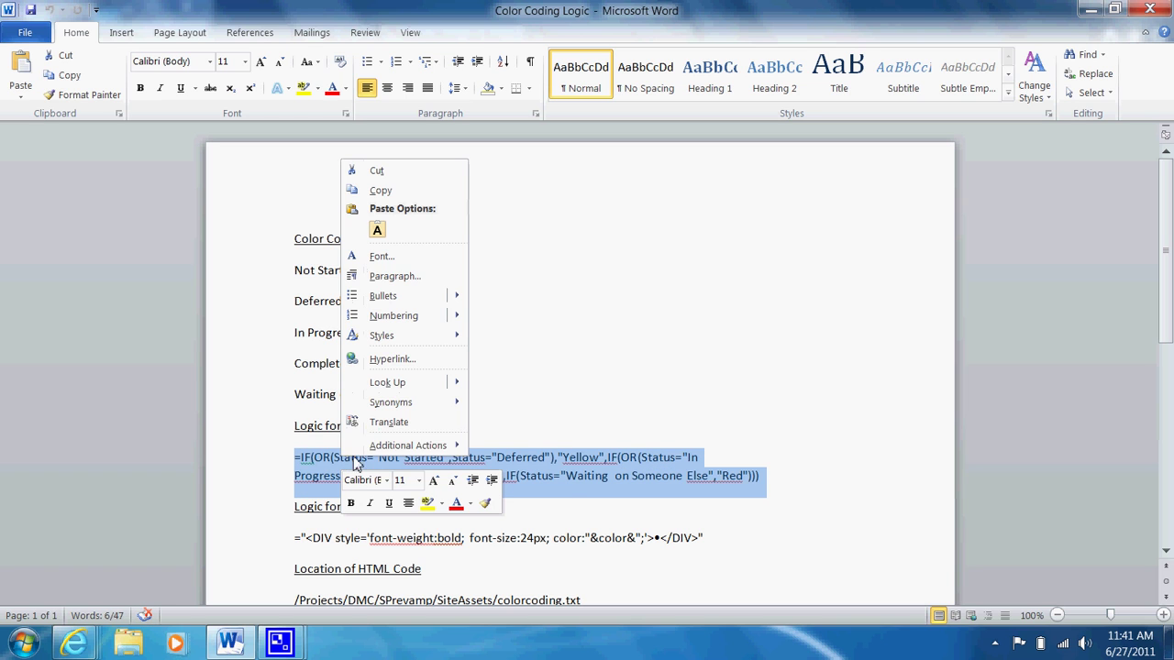
pyautogui.click(399, 191)
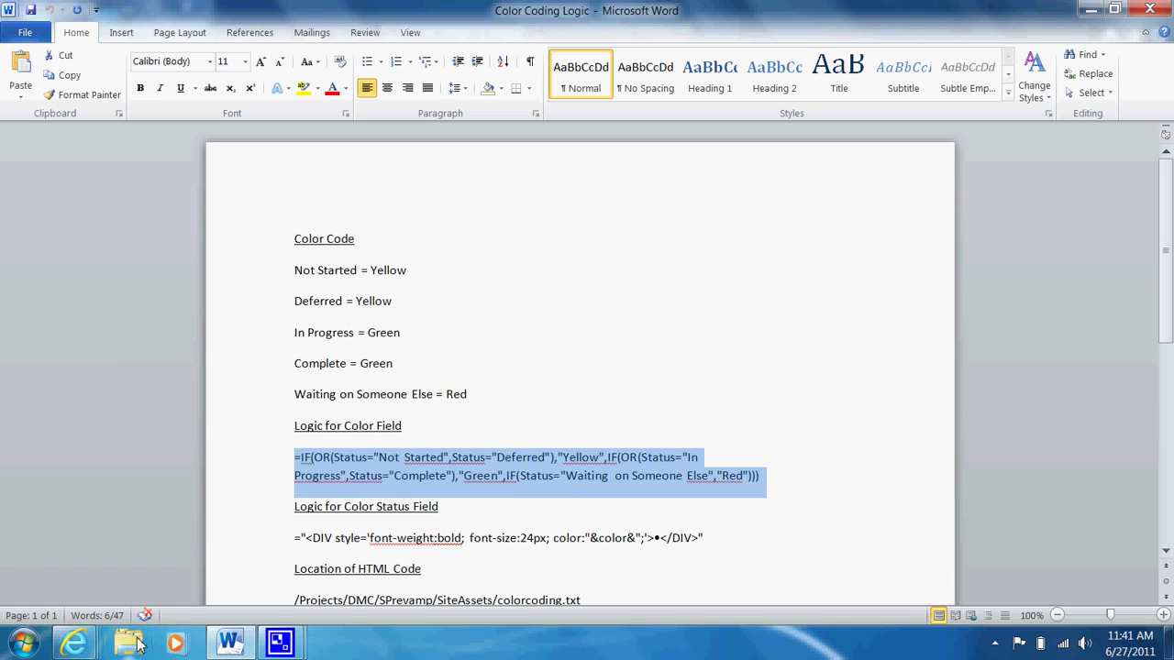
# Switch back to the browser and open the list settings of the Video Blog list
pyautogui.hotkey('alt', 'Tab')
pyautogui.press('Tab')
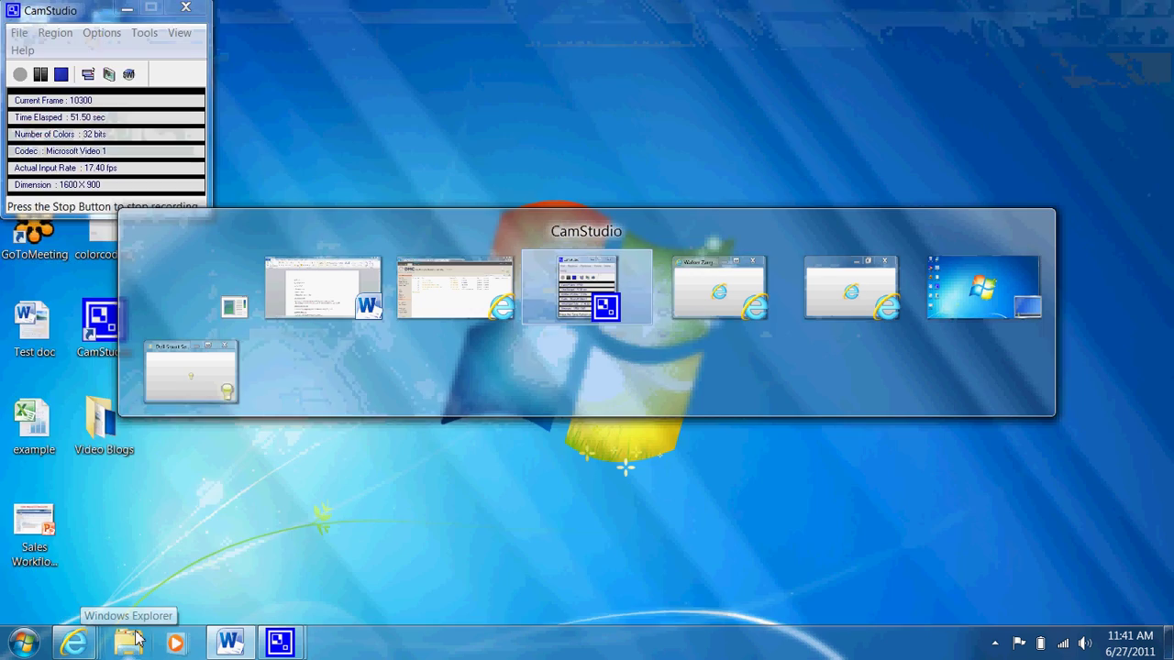
pyautogui.press('Tab')
pyautogui.press('Tab')
pyautogui.press('Tab')
pyautogui.press('Tab')
pyautogui.press('Tab')
pyautogui.press('Tab')
pyautogui.press('Tab')
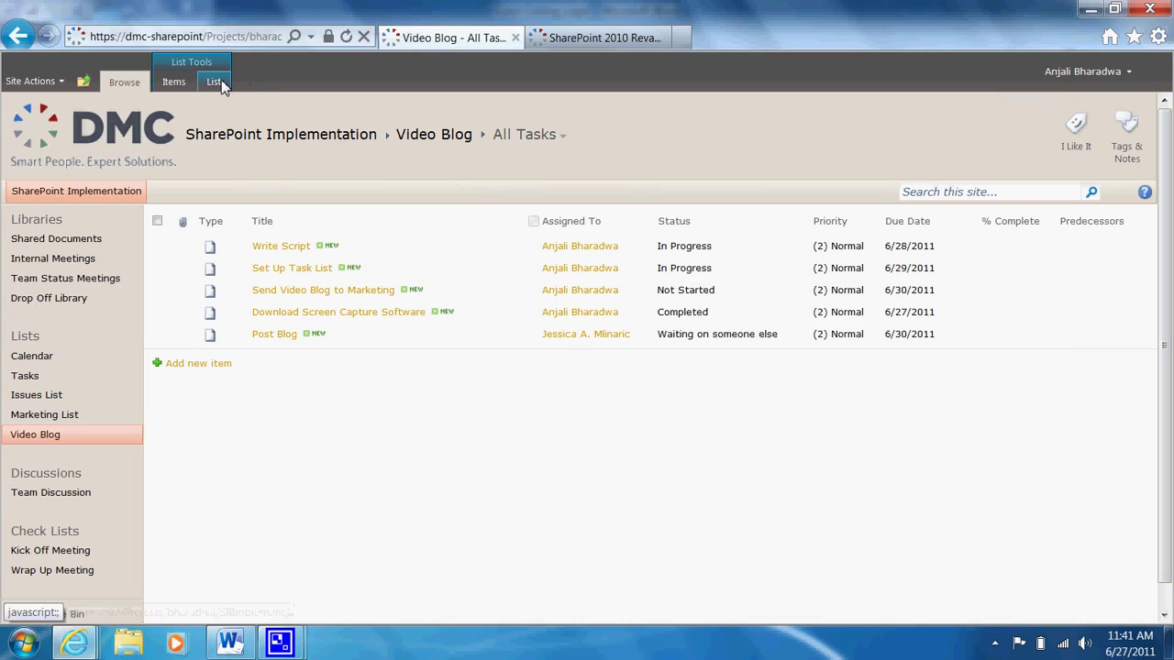
pyautogui.click(217, 83)
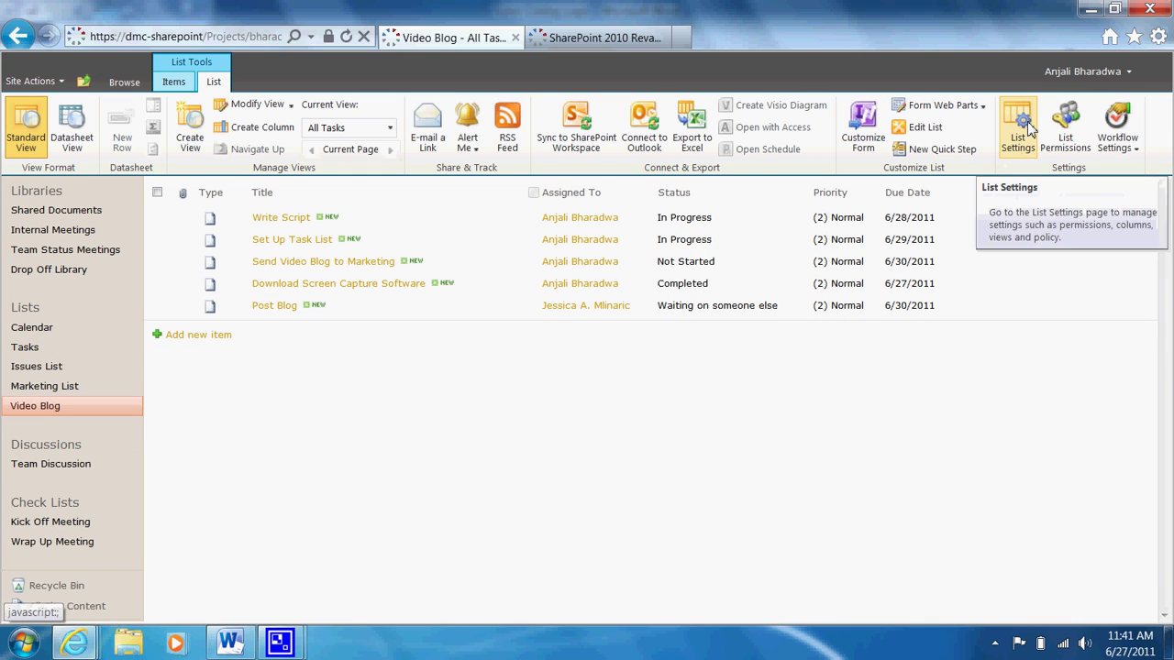
pyautogui.click(1027, 122)
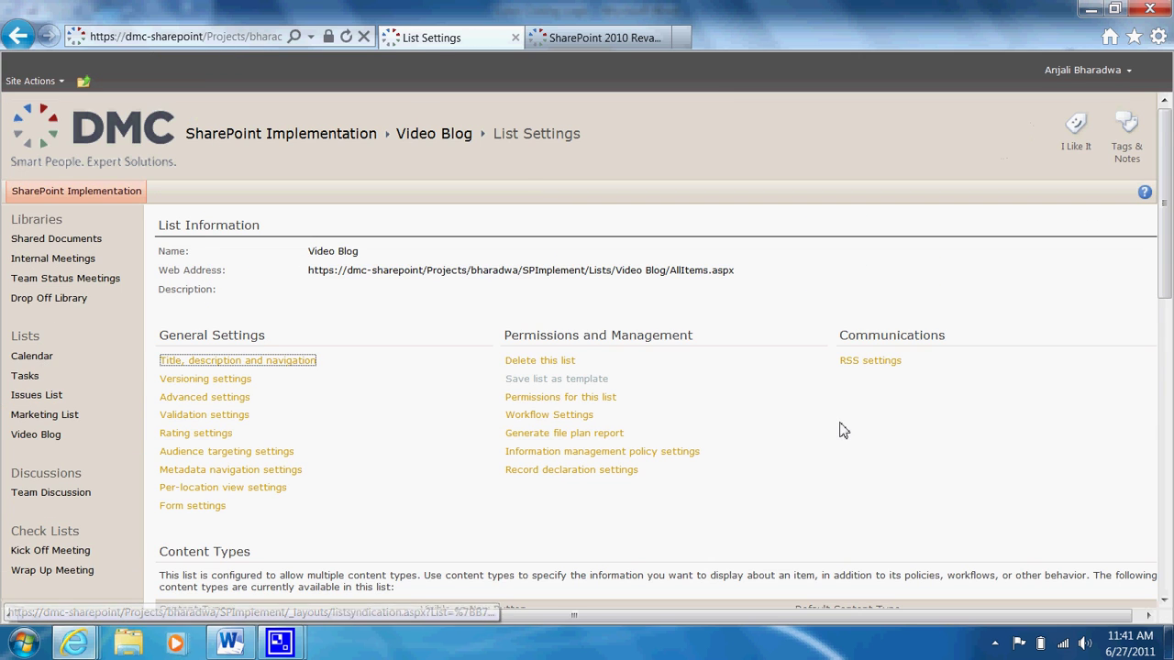
# Create a calculated column named Color that uses the copied status formula and returns a single line of text
pyautogui.scroll(-3, 840, 426)
pyautogui.scroll(-5, 840, 425)
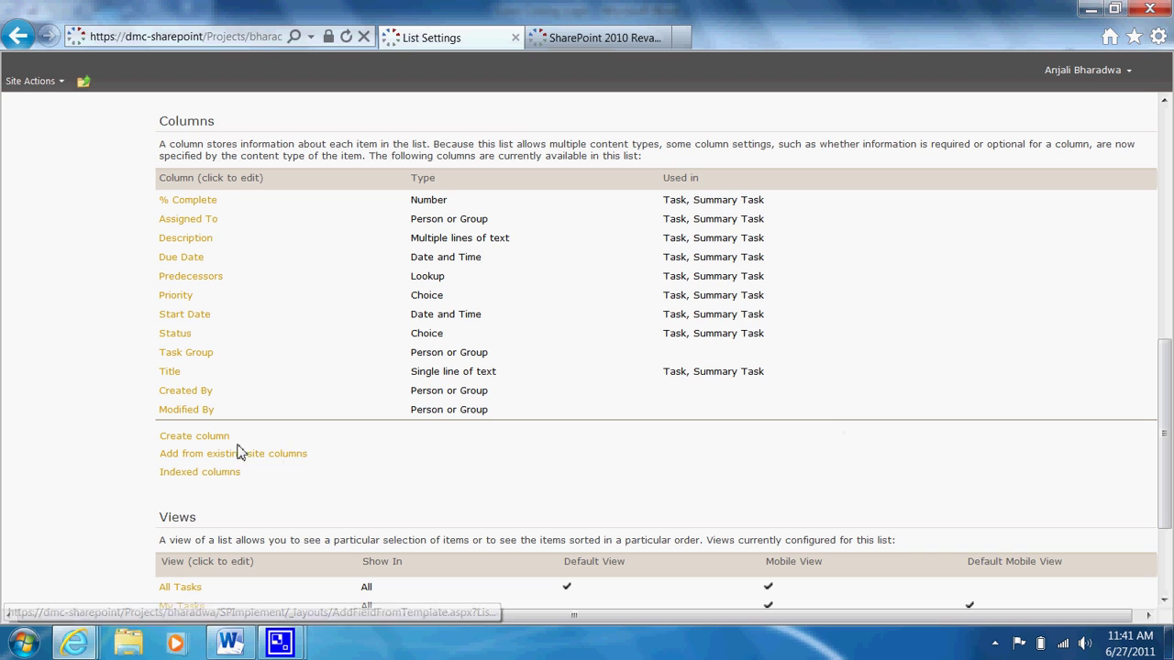
pyautogui.click(218, 438)
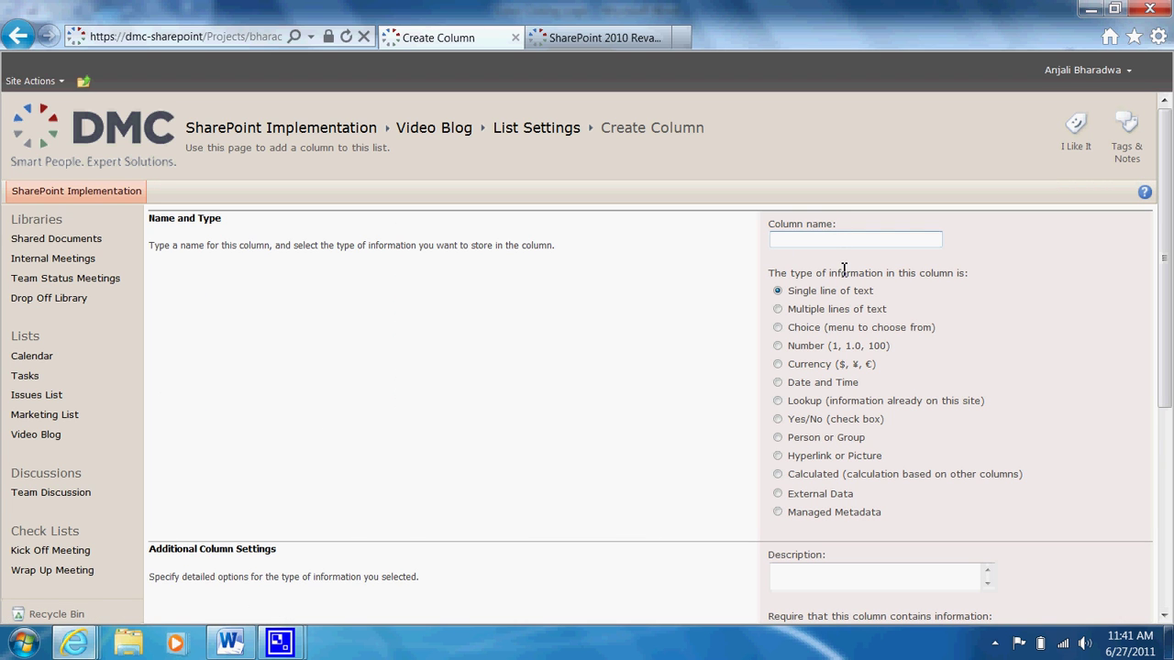
pyautogui.write('Color')
pyautogui.click(778, 475)
pyautogui.scroll(-3, 1057, 367)
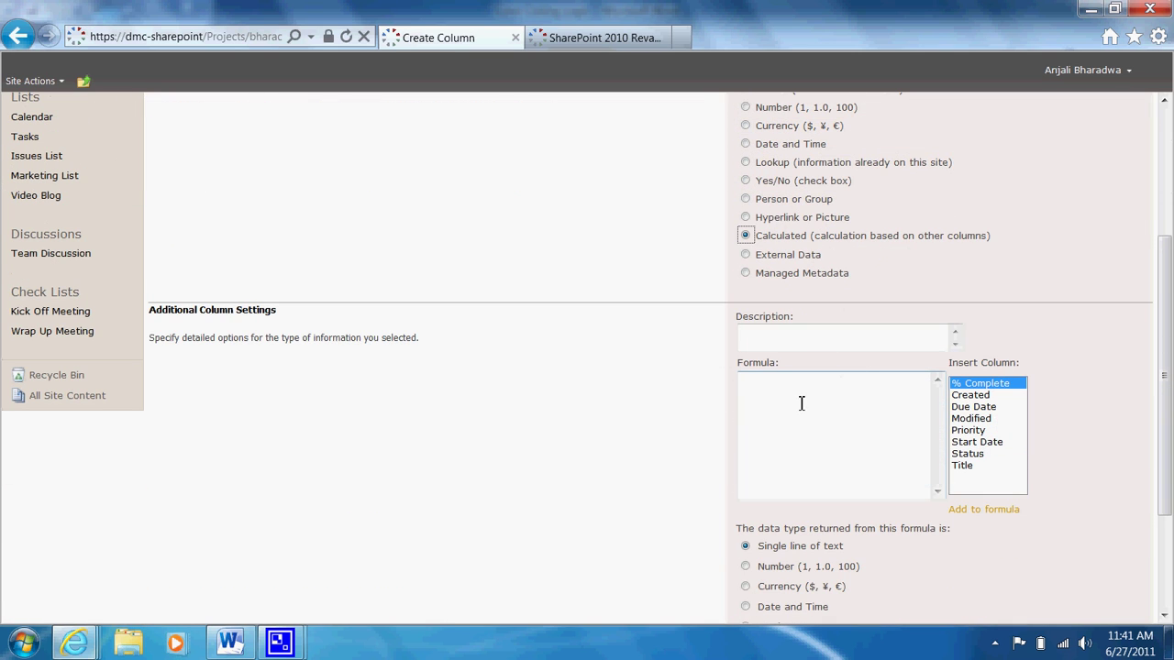
pyautogui.hotkey('ctrl', 'v')
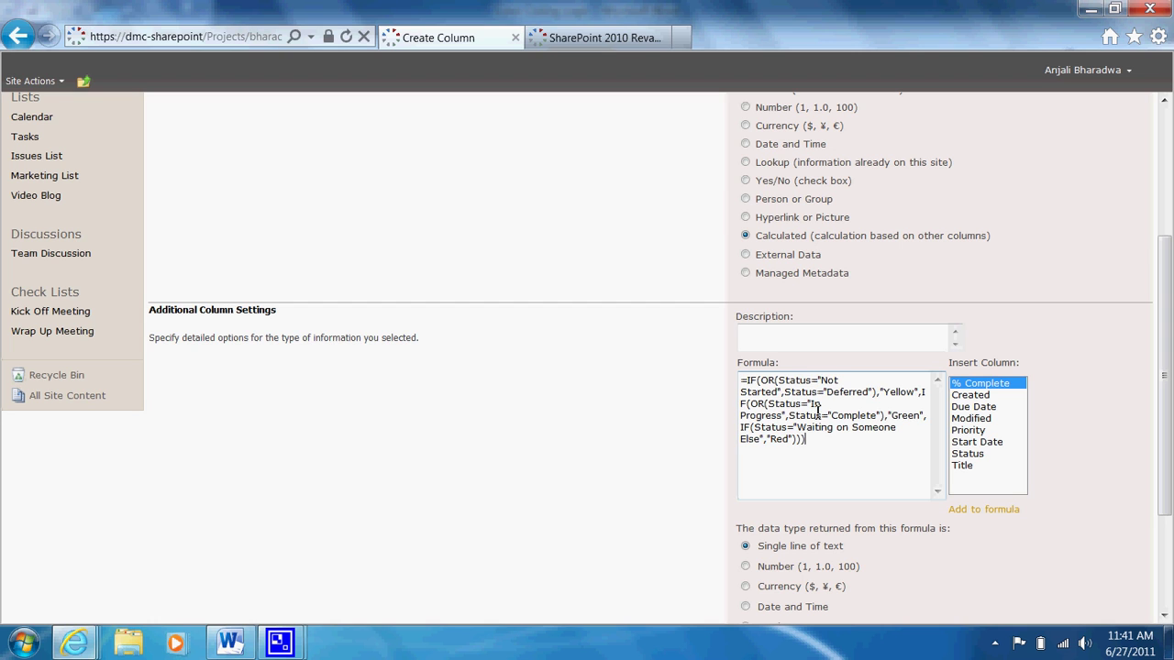
pyautogui.scroll(-4, 1098, 402)
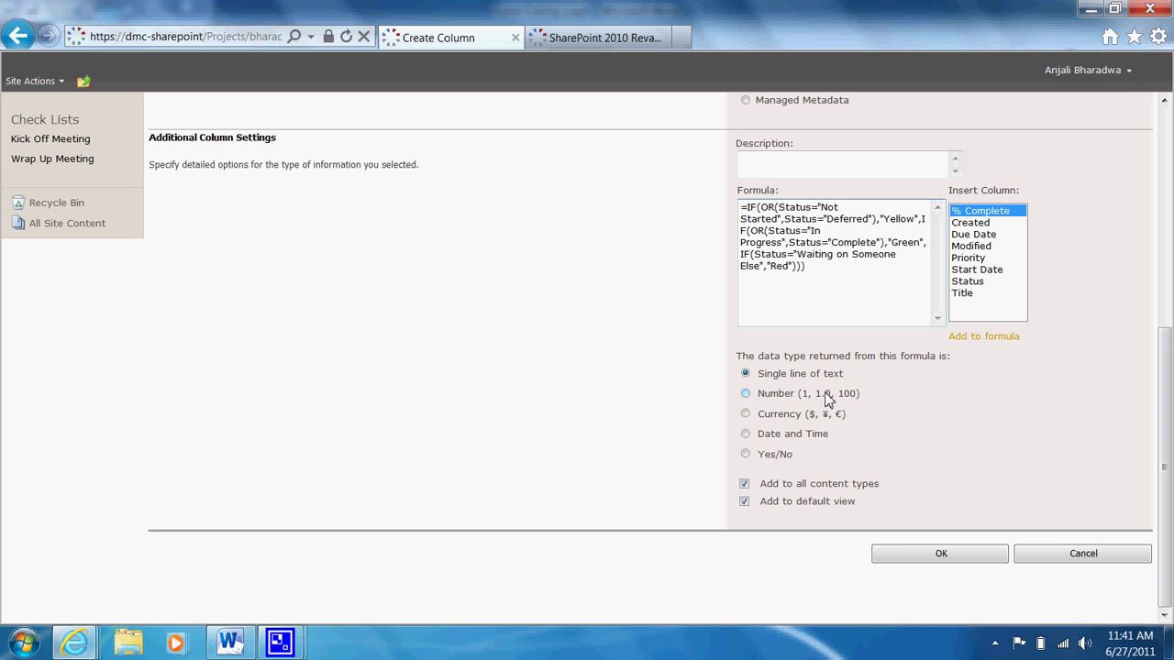
pyautogui.click(924, 556)
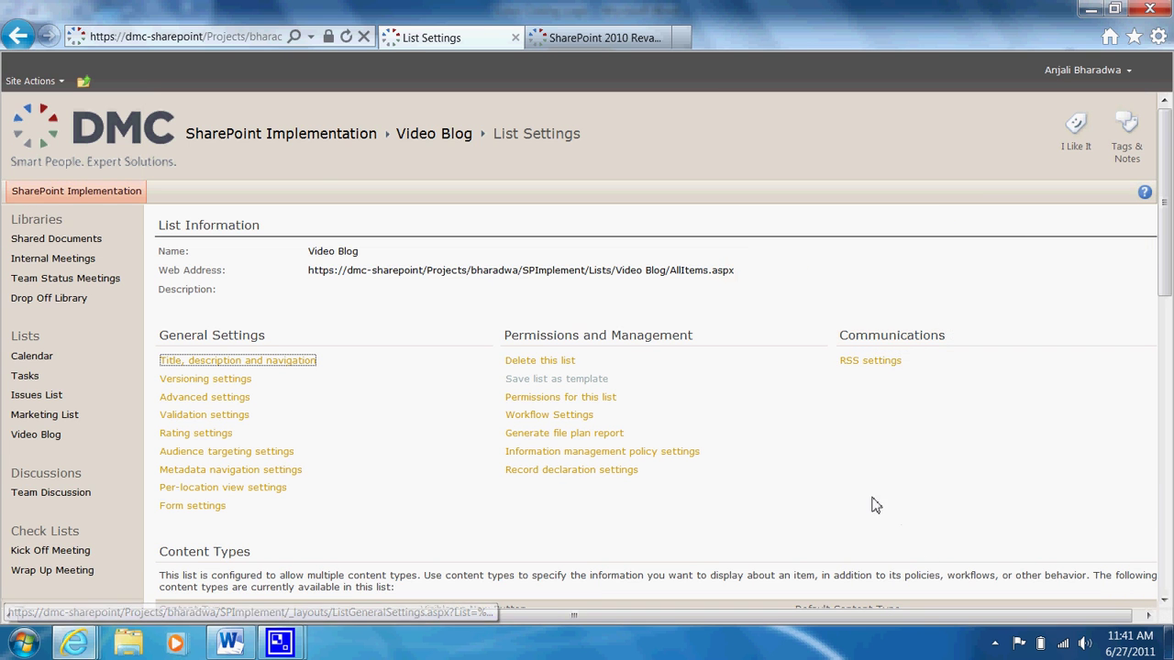
# Return to the Word document and copy the DIV formula listed under Logic for Color Status Field
pyautogui.scroll(-5, 822, 419)
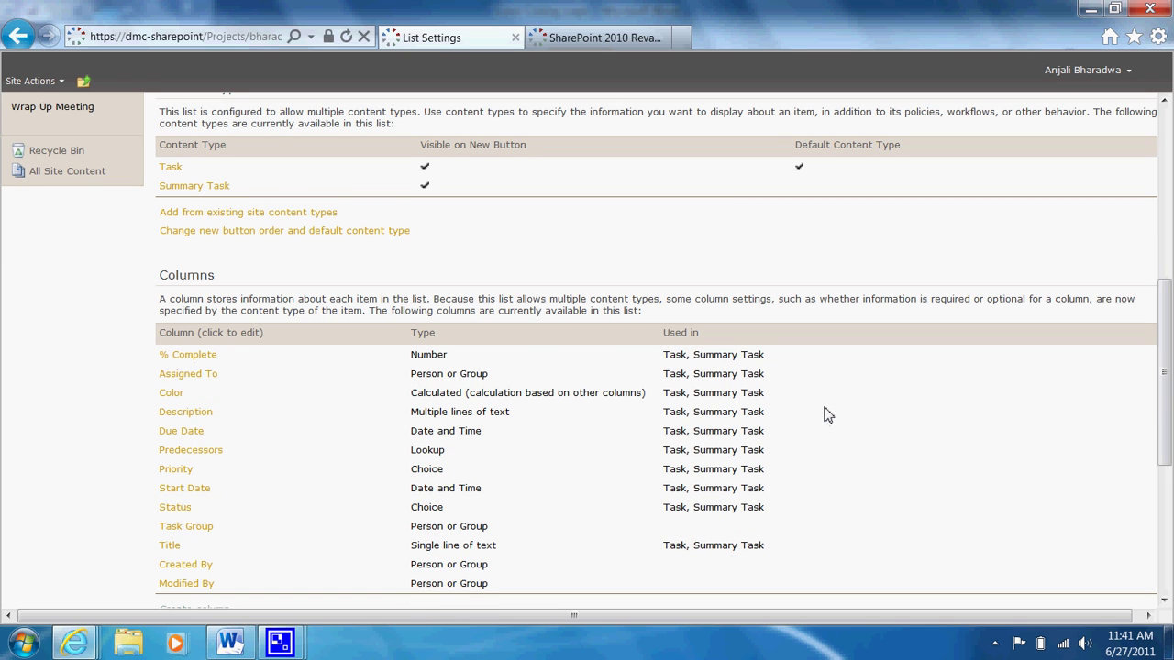
pyautogui.scroll(-1, 824, 413)
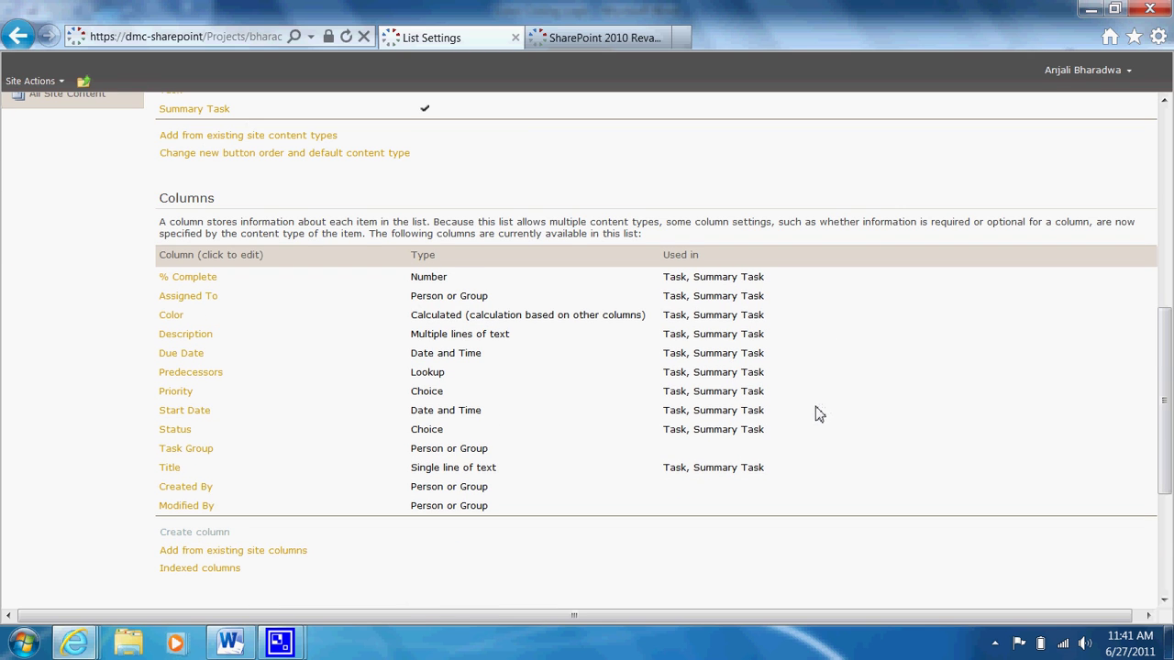
pyautogui.hotkey('alt', 'Tab')
pyautogui.scroll(-3, 784, 448)
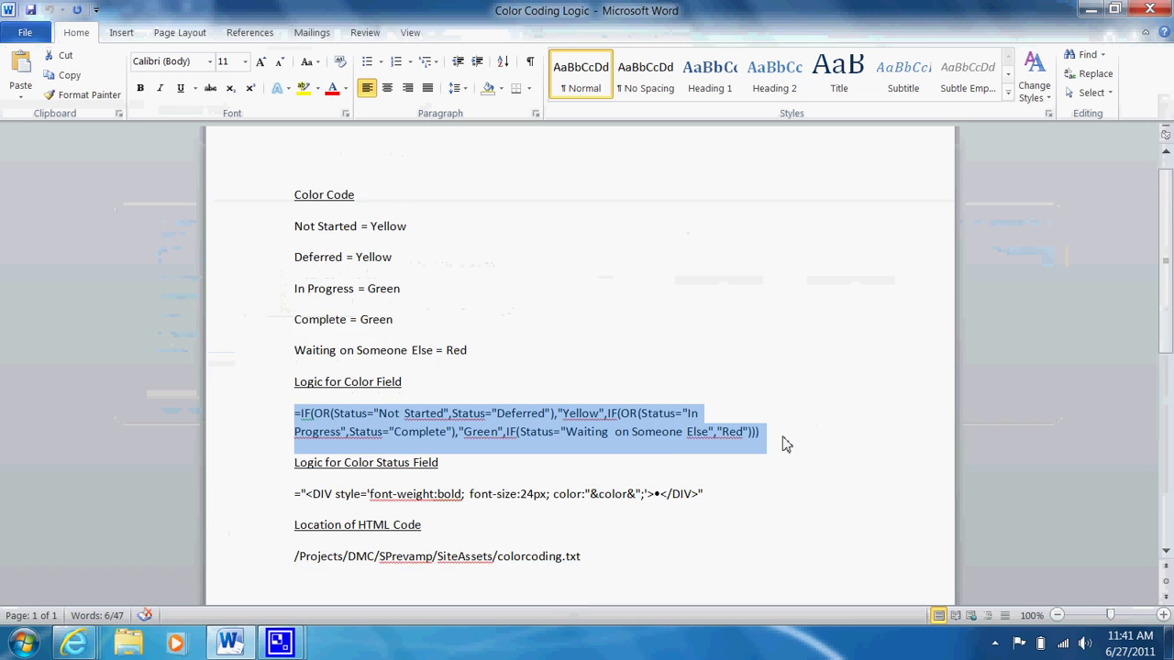
pyautogui.moveTo(733, 413); pyautogui.dragTo(298, 408)
pyautogui.rightClick(325, 405)
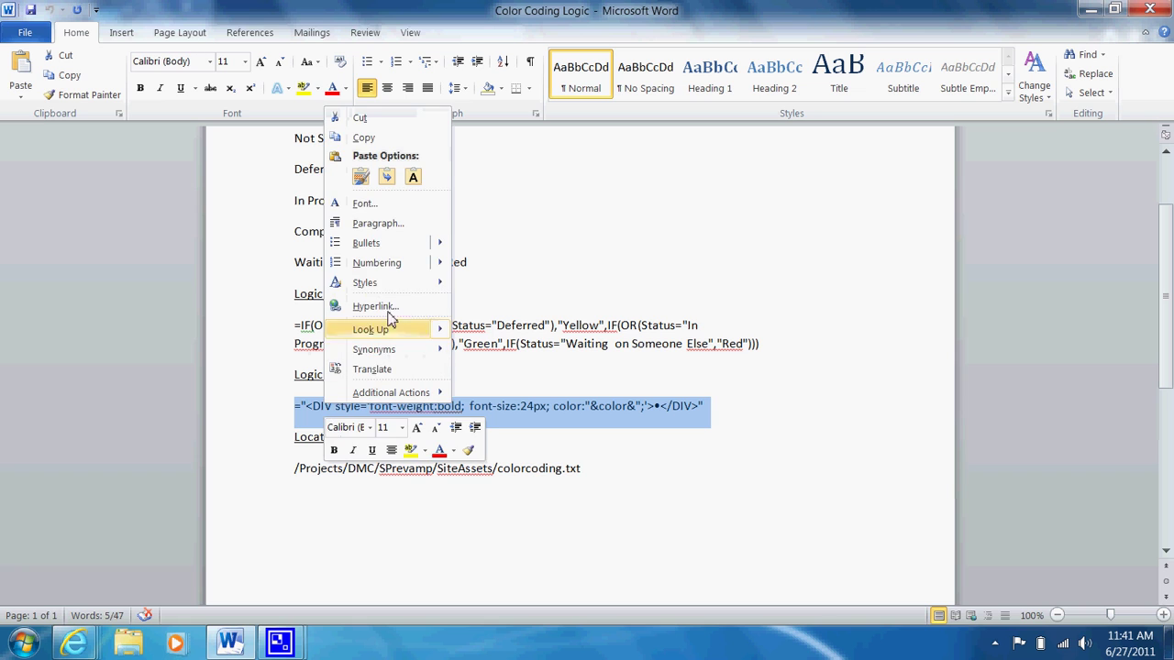
pyautogui.click(393, 139)
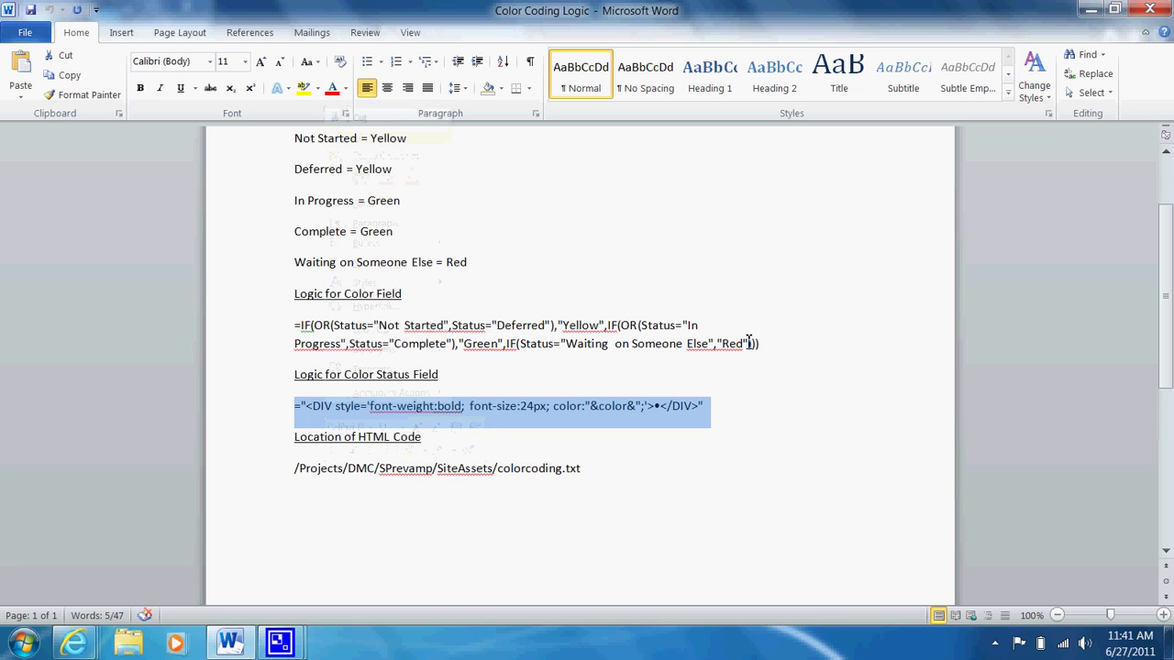
# Back in the browser, create a calculated column named Color Status with the copied DIV formula, returning a single line of text
pyautogui.hotkey('alt', 'Tab')
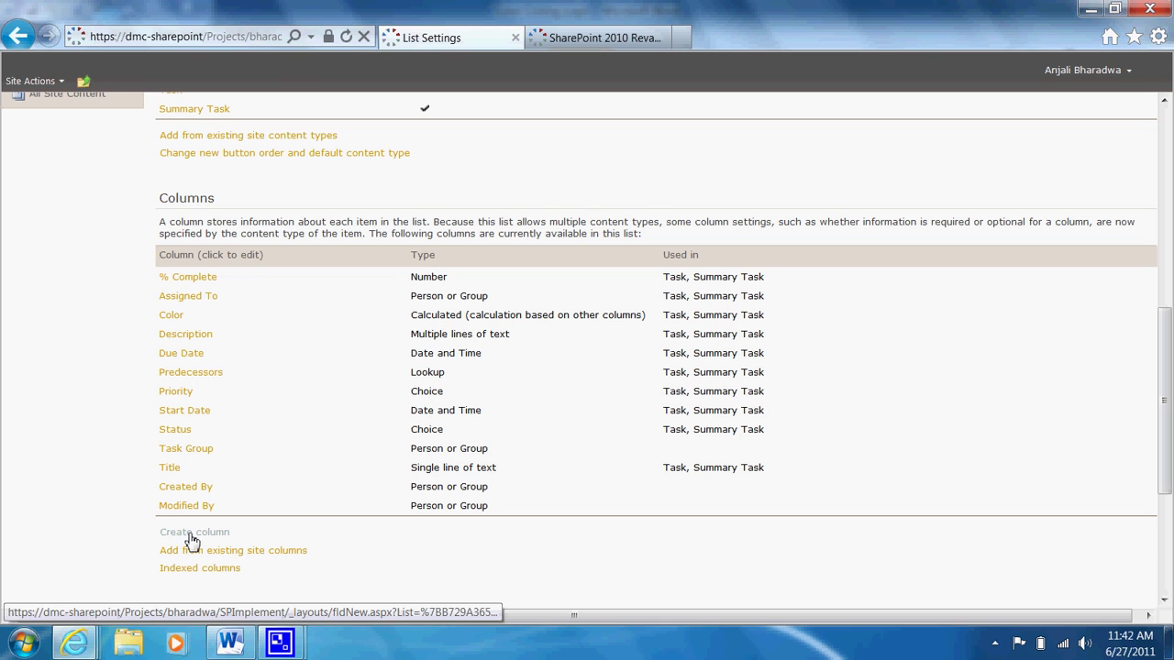
pyautogui.click(189, 538)
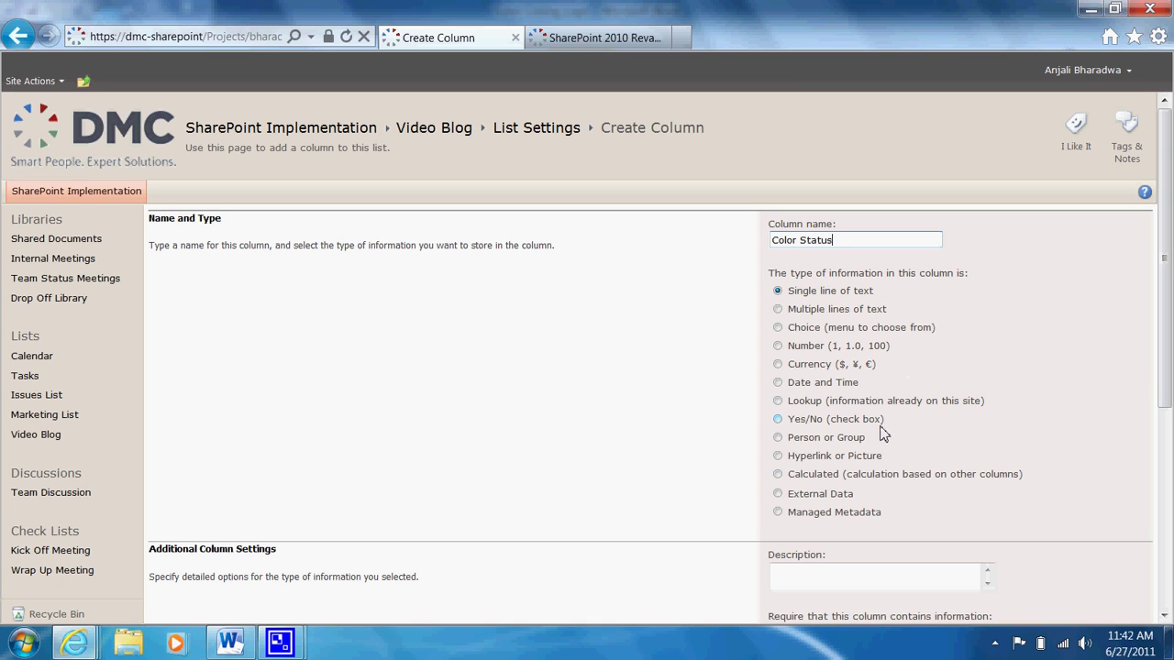
pyautogui.click(779, 474)
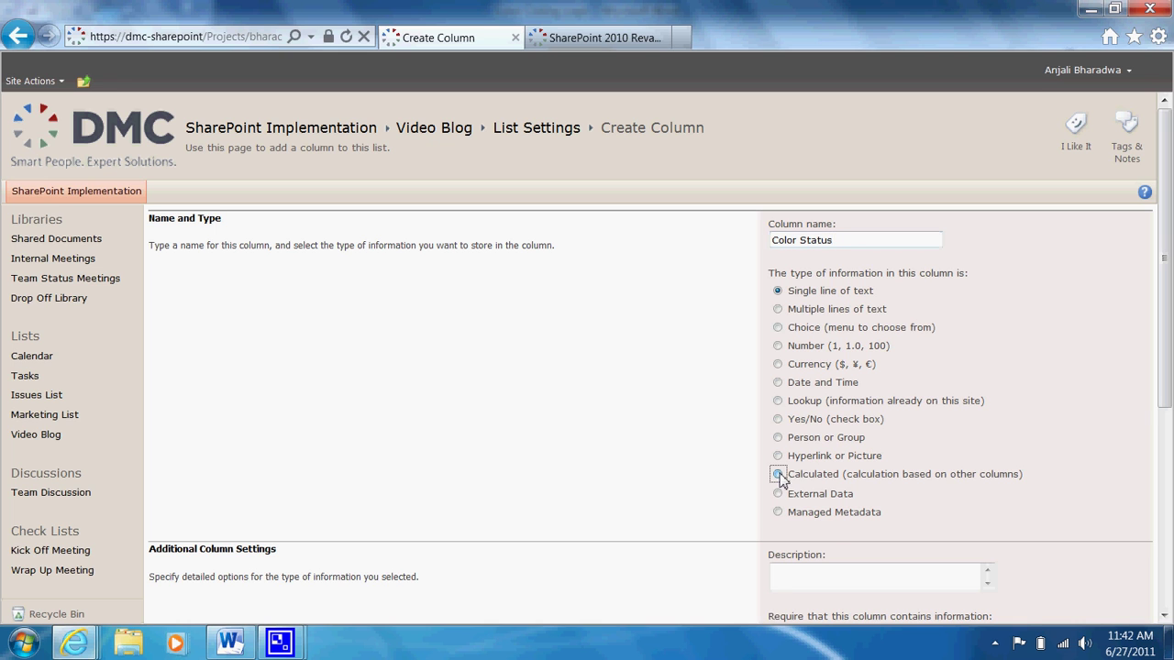
pyautogui.moveTo(1165, 294); pyautogui.dragTo(1164, 402)
pyautogui.click(815, 445)
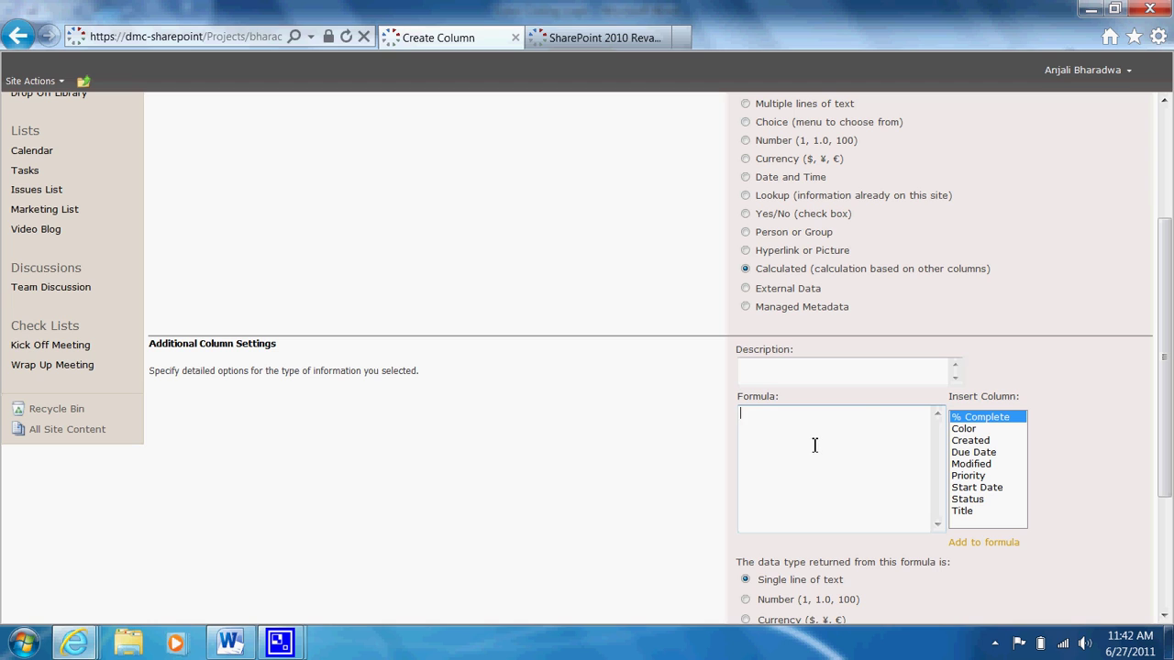
pyautogui.hotkey('ctrl', 'v')
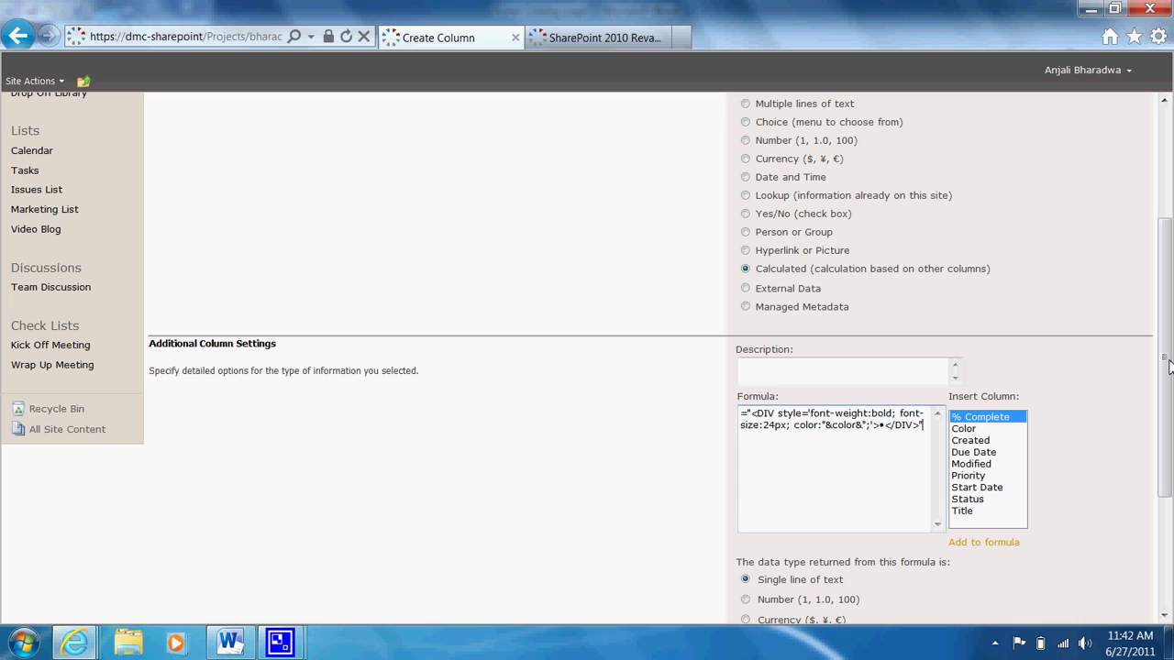
pyautogui.moveTo(1167, 369); pyautogui.dragTo(1170, 475)
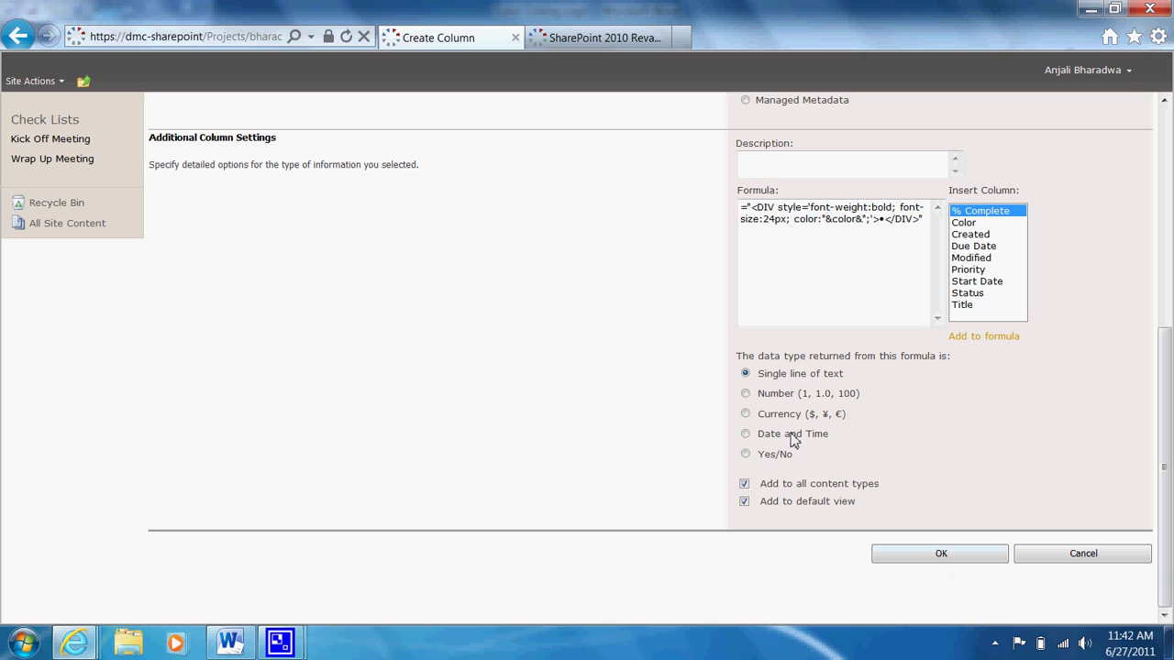
pyautogui.click(931, 555)
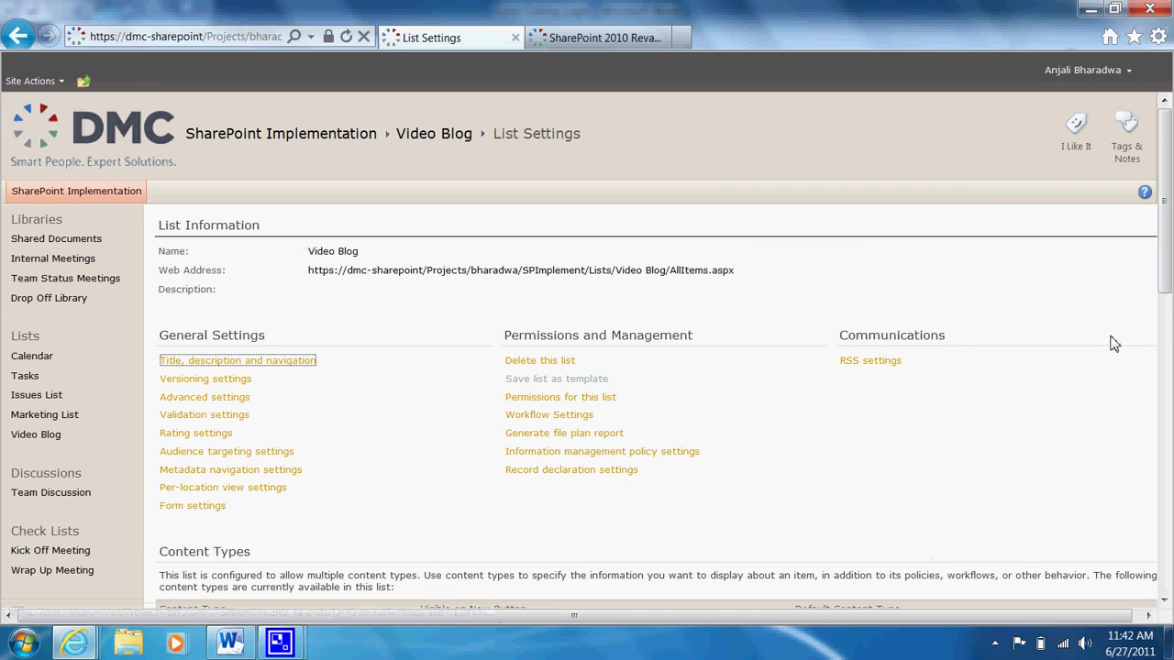
# Go to the home page of the SharePoint Implementation site
pyautogui.scroll(-8, 1114, 344)
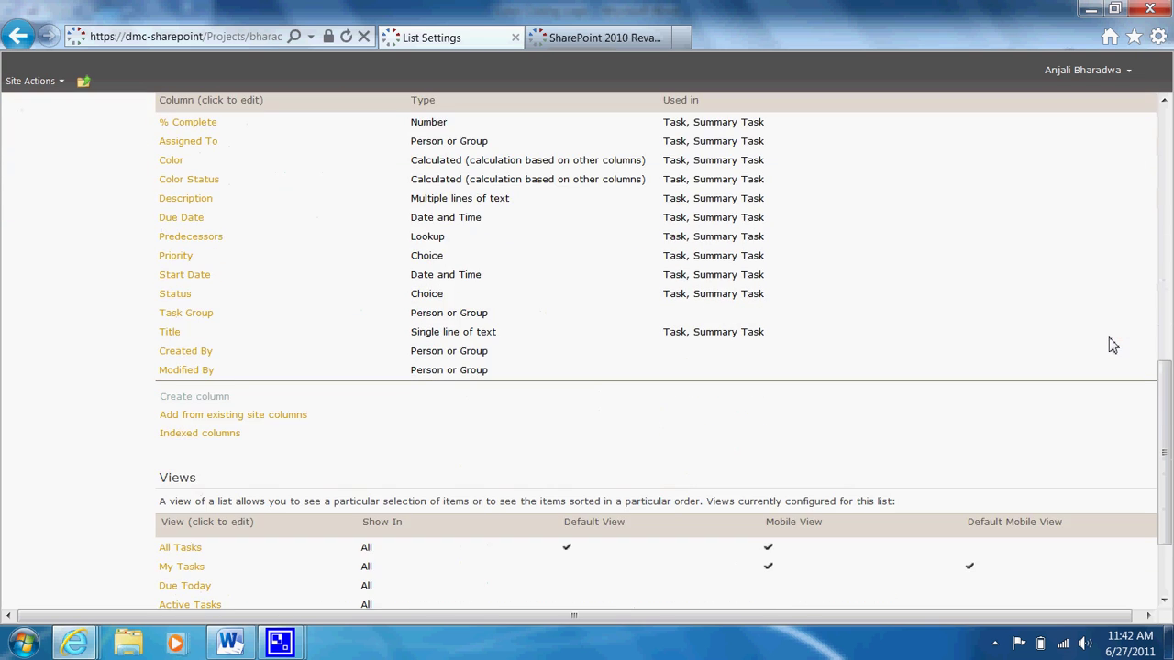
pyautogui.scroll(3, 1110, 344)
pyautogui.scroll(6, 812, 333)
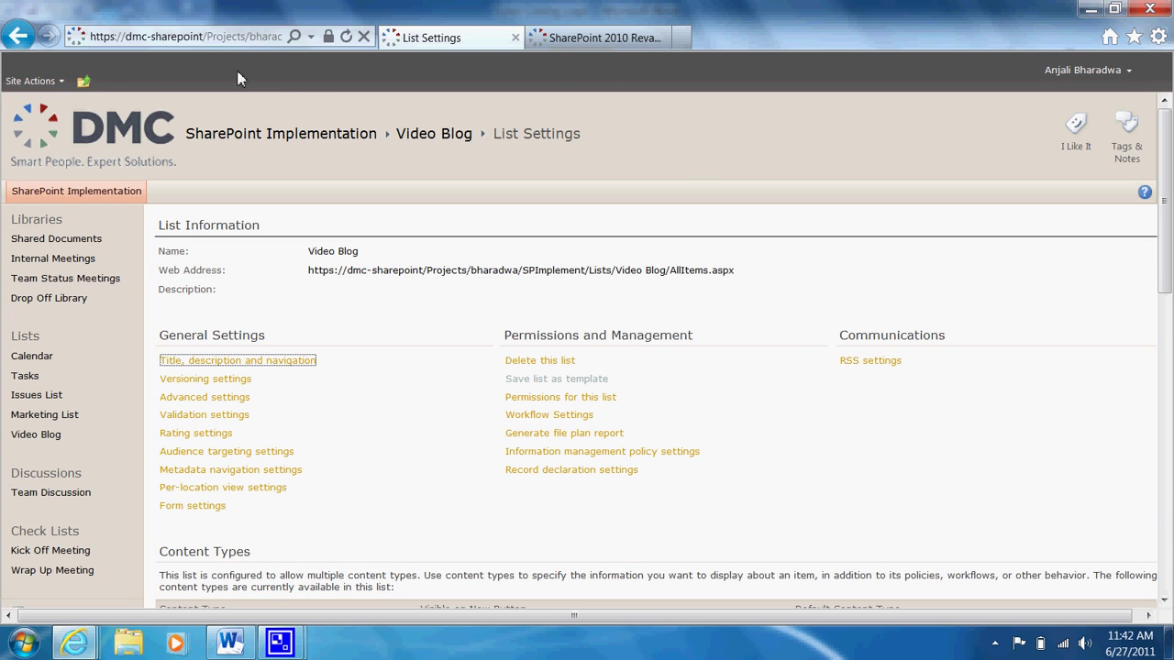
pyautogui.click(294, 138)
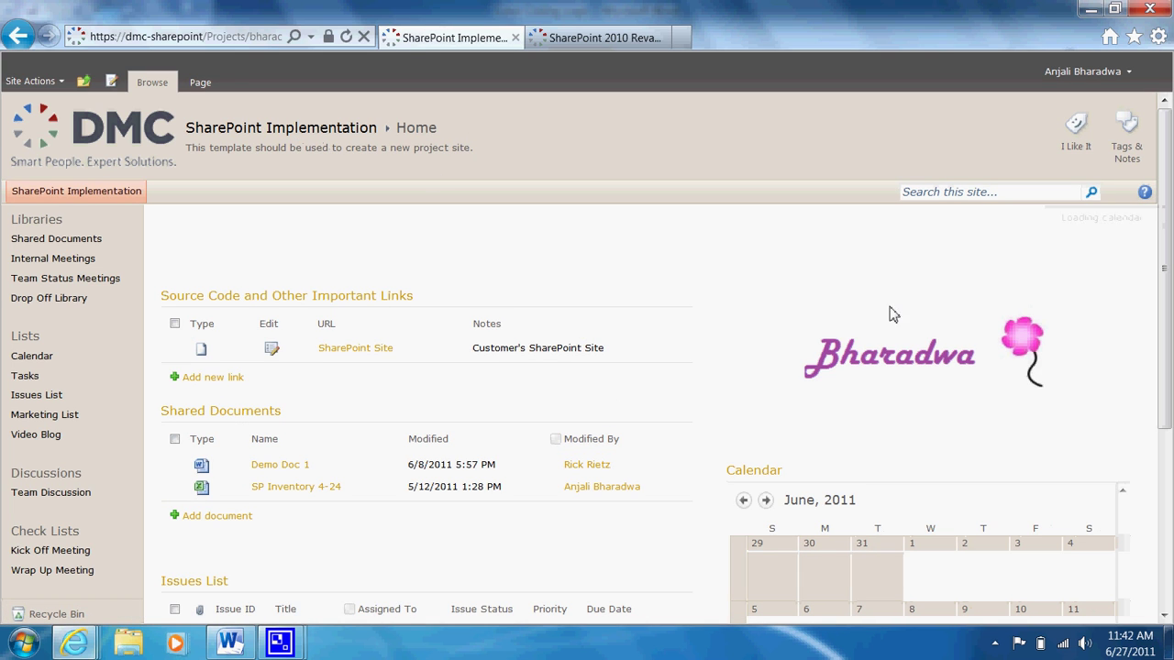
pyautogui.scroll(-3, 858, 385)
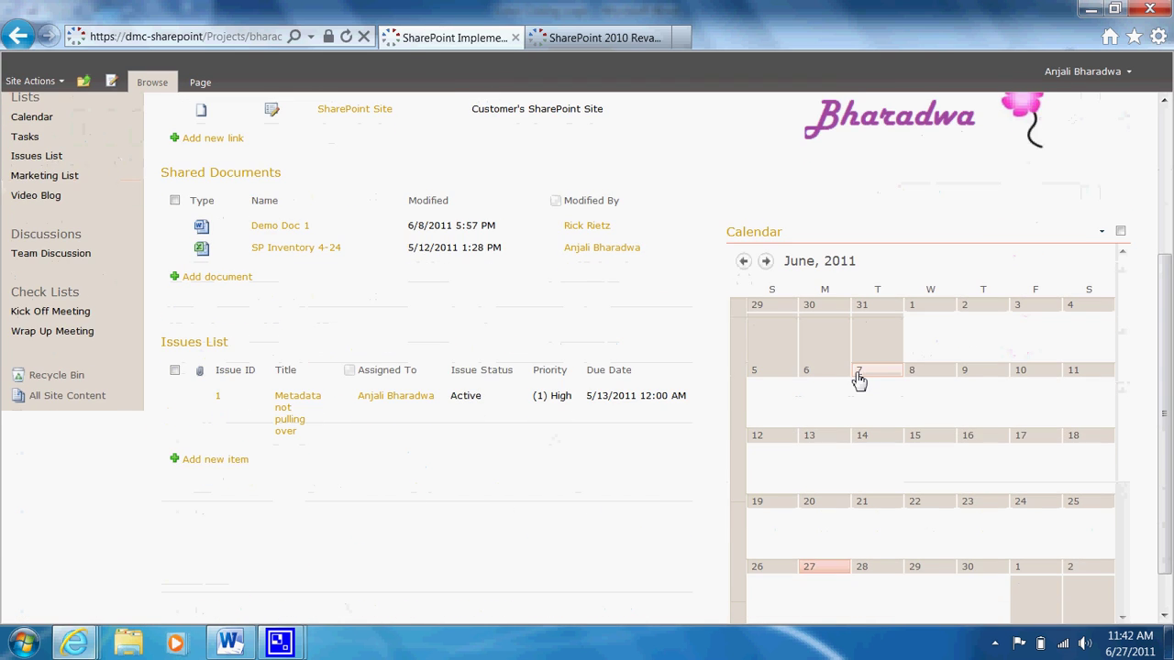
pyautogui.scroll(3, 851, 380)
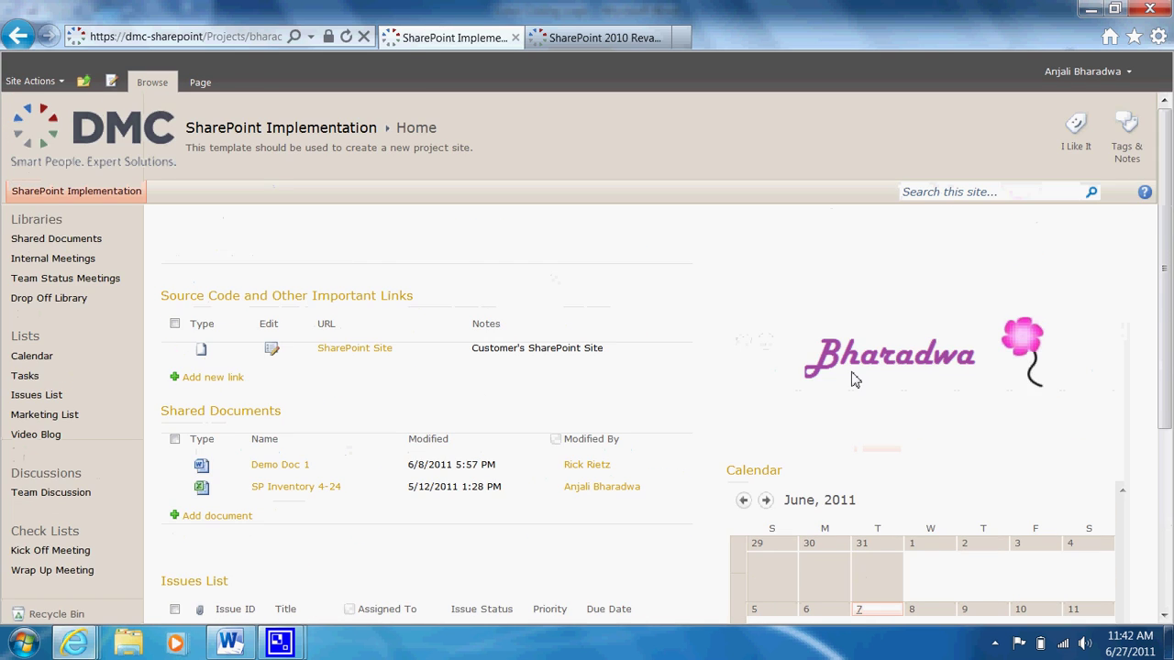
# Put the home page into edit mode and place the cursor in the empty space below the Issues List
pyautogui.click(199, 82)
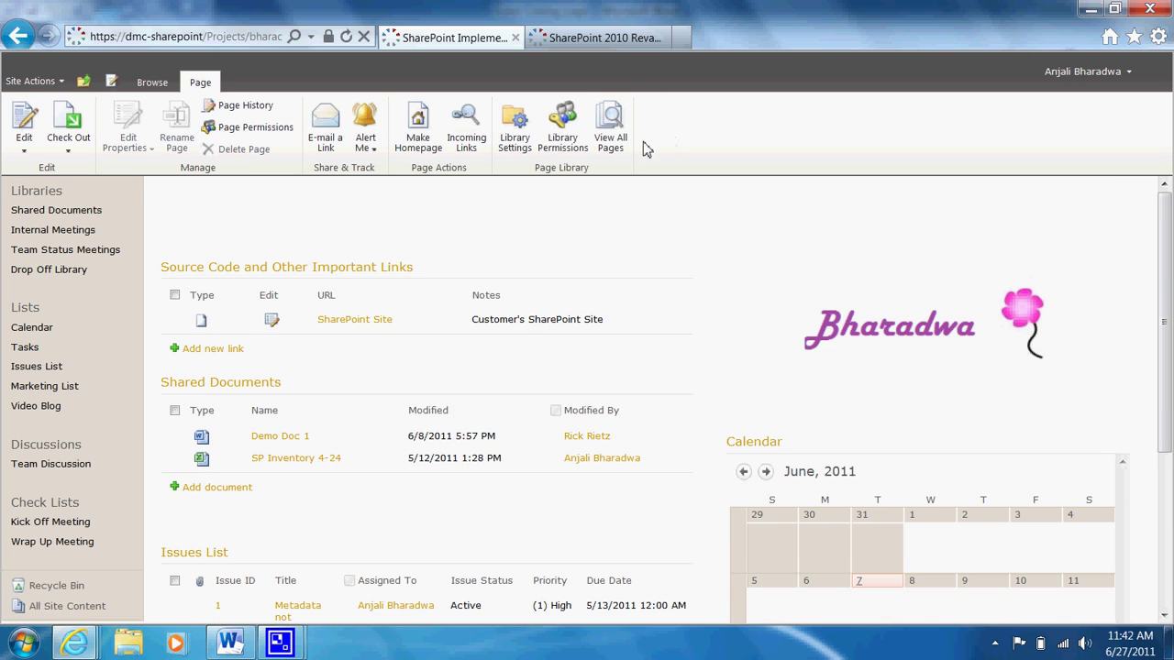
pyautogui.click(17, 115)
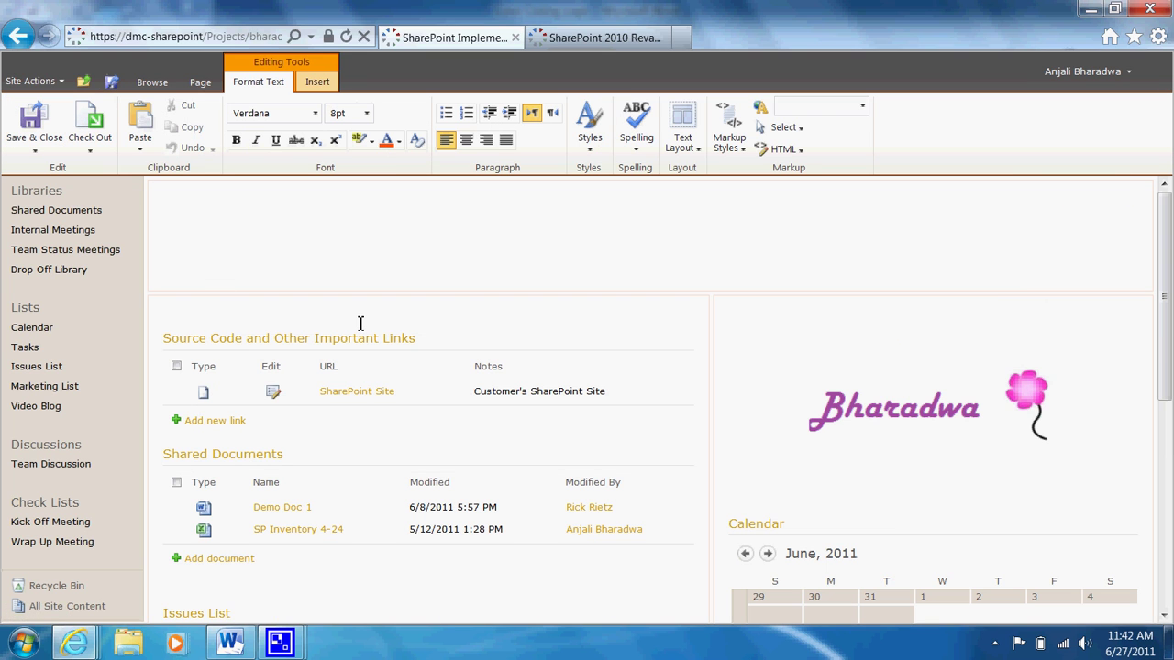
pyautogui.scroll(-3, 394, 322)
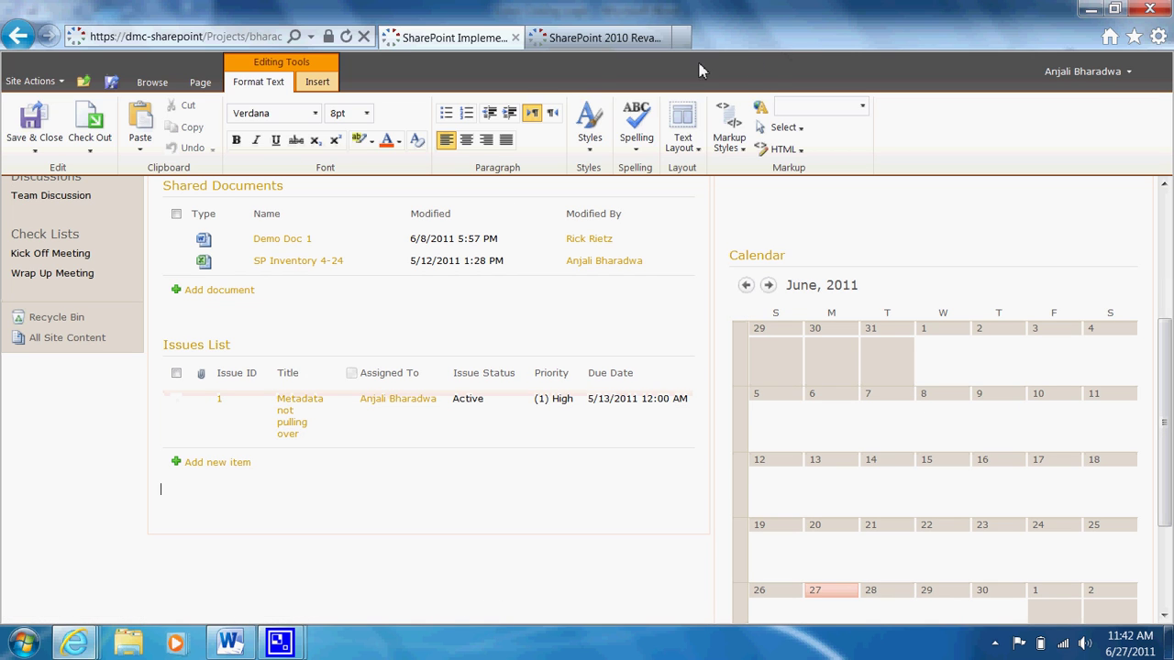
# Insert the Video Blog list as a web part below the Issues List on the home page
pyautogui.click(316, 85)
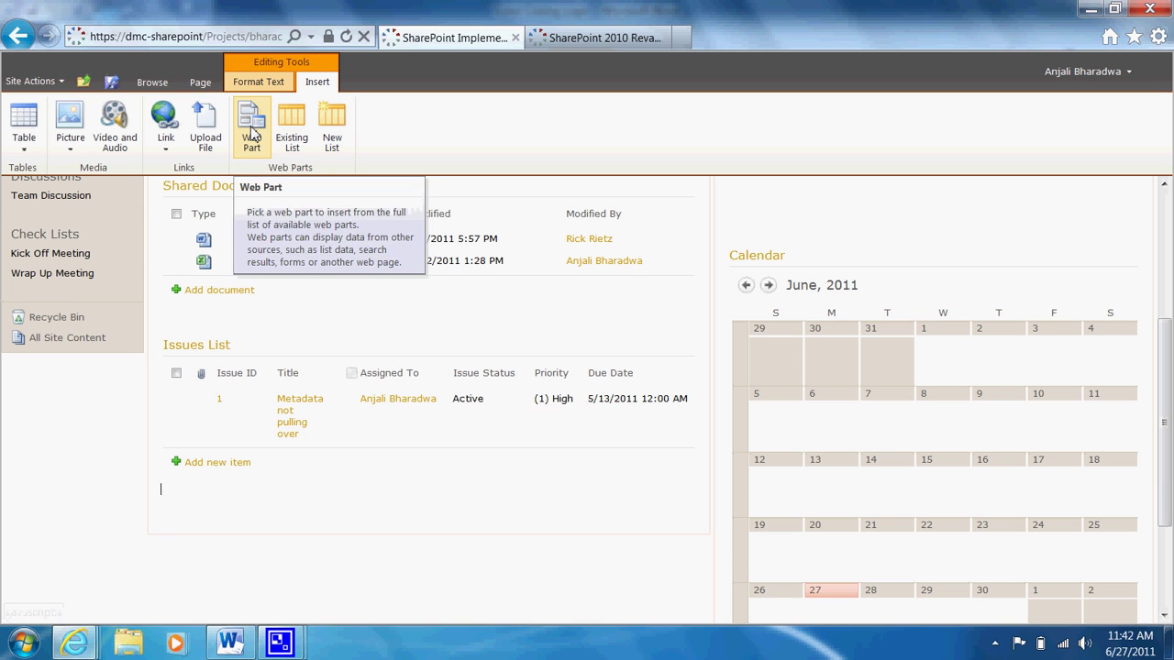
pyautogui.click(252, 129)
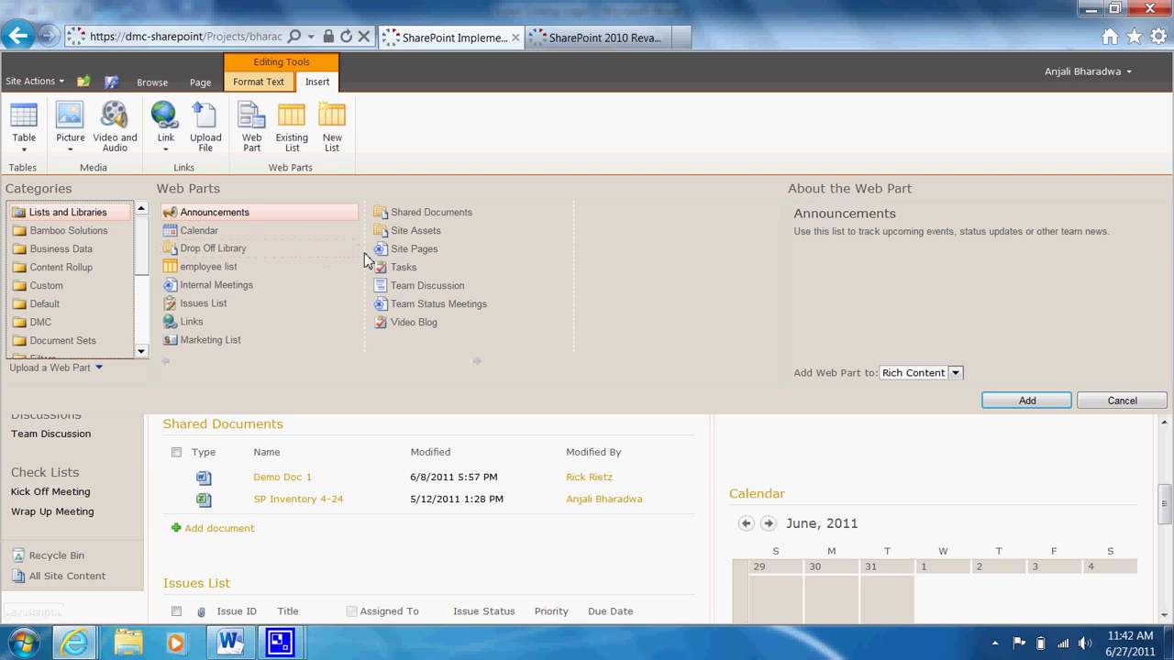
pyautogui.click(414, 330)
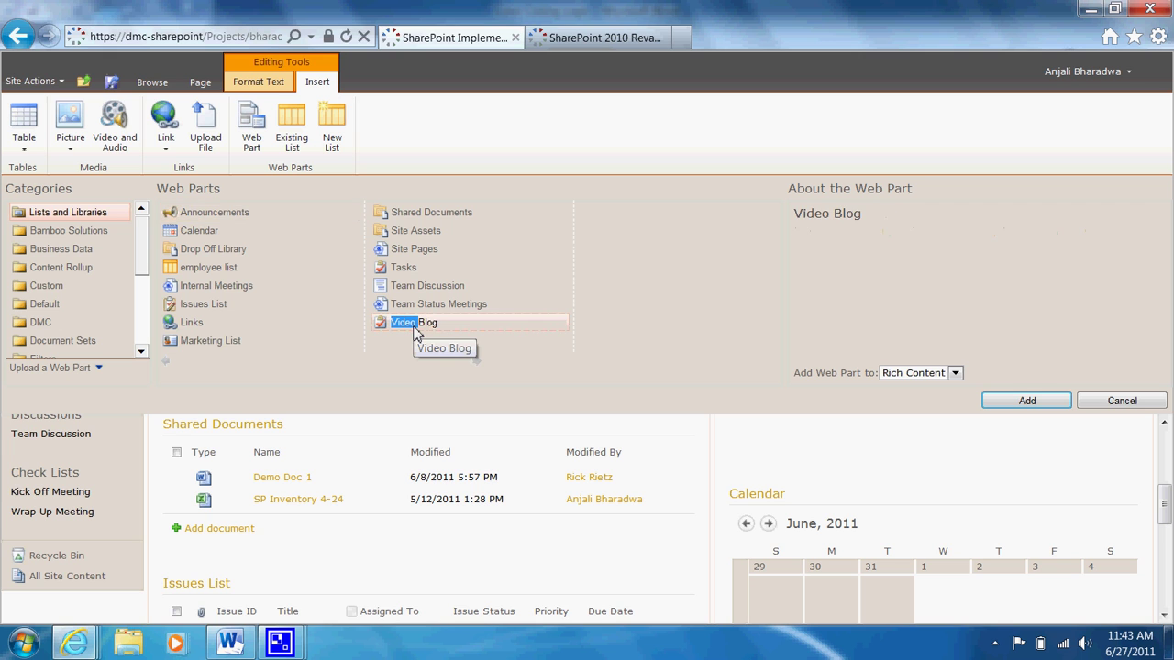
pyautogui.click(1055, 404)
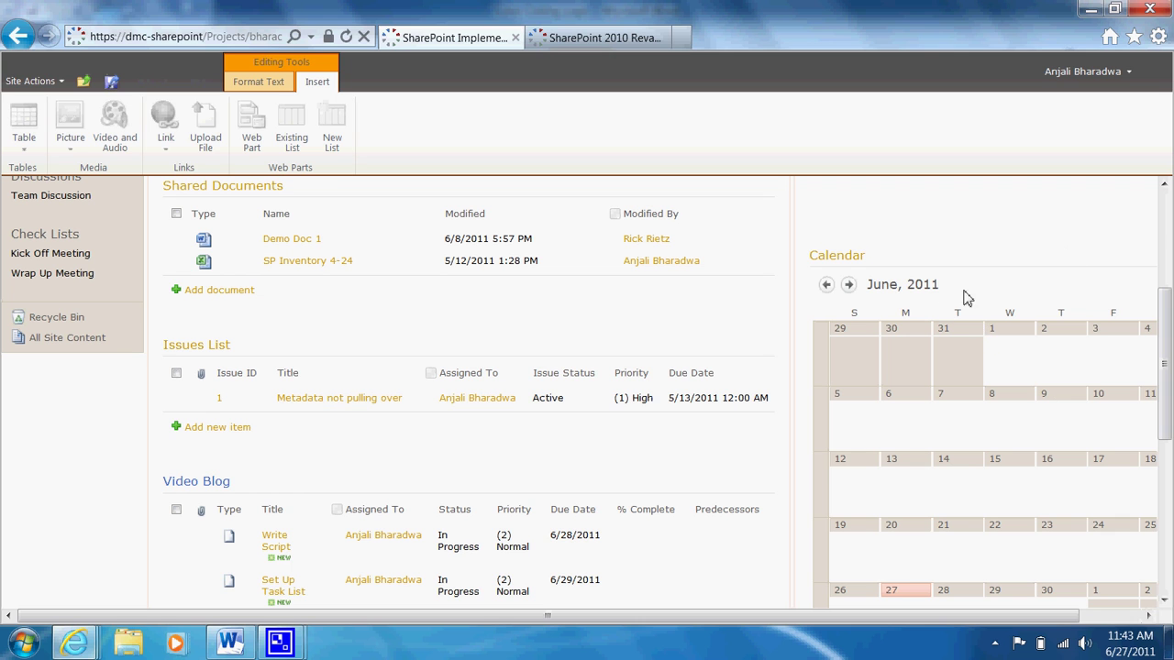
# Open the Video Blog web part's properties and start editing its current view, saving the page changes made so far
pyautogui.moveTo(1162, 321); pyautogui.dragTo(1170, 455)
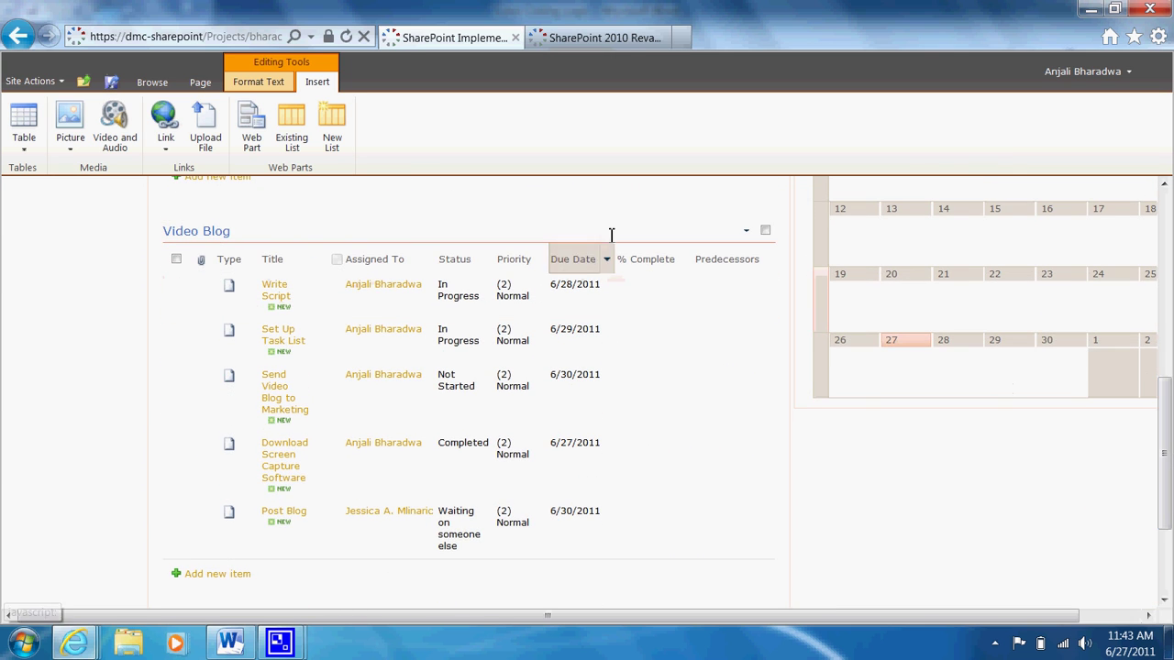
pyautogui.click(744, 235)
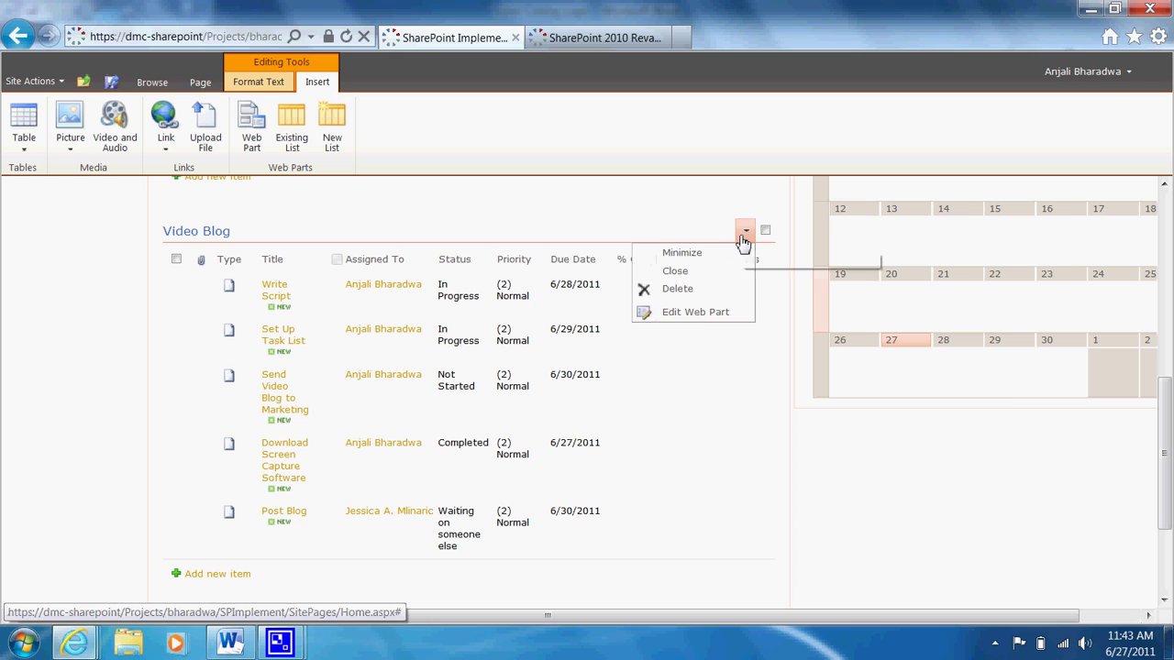
pyautogui.click(699, 316)
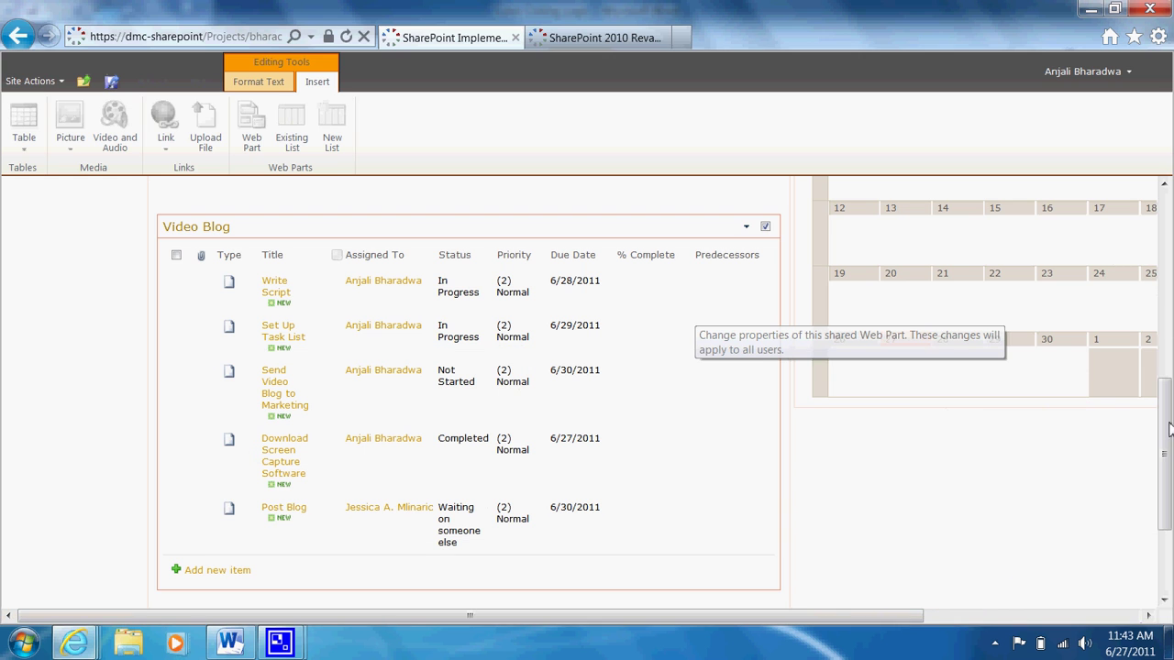
pyautogui.moveTo(1167, 429); pyautogui.dragTo(1167, 291)
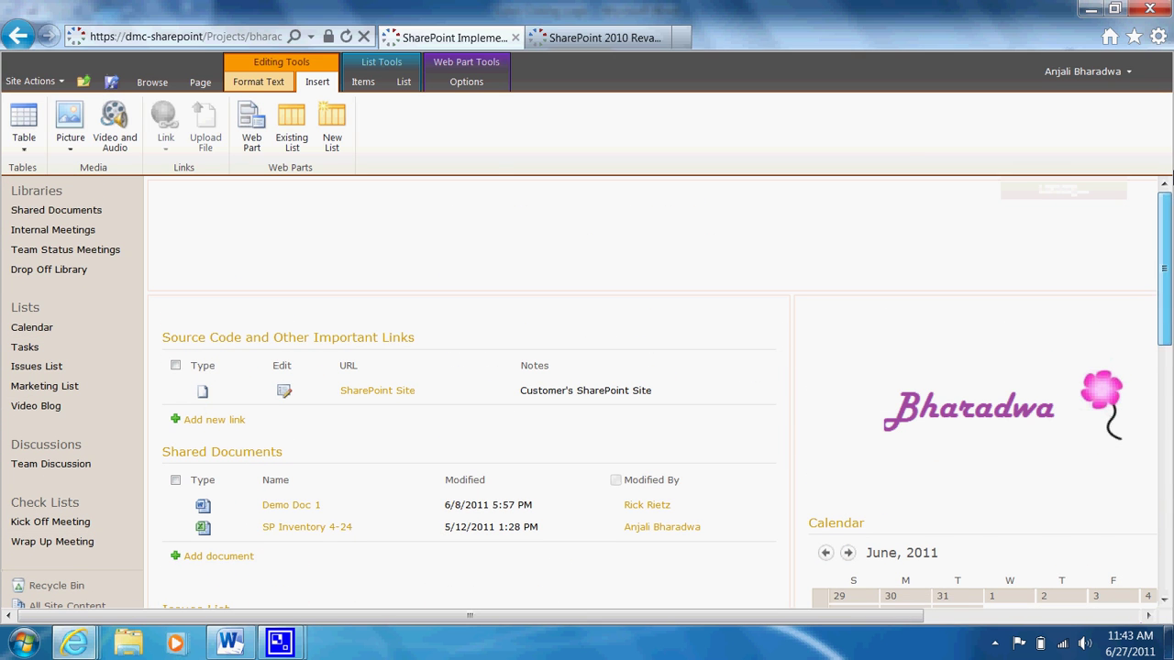
pyautogui.moveTo(825, 616); pyautogui.dragTo(1094, 614)
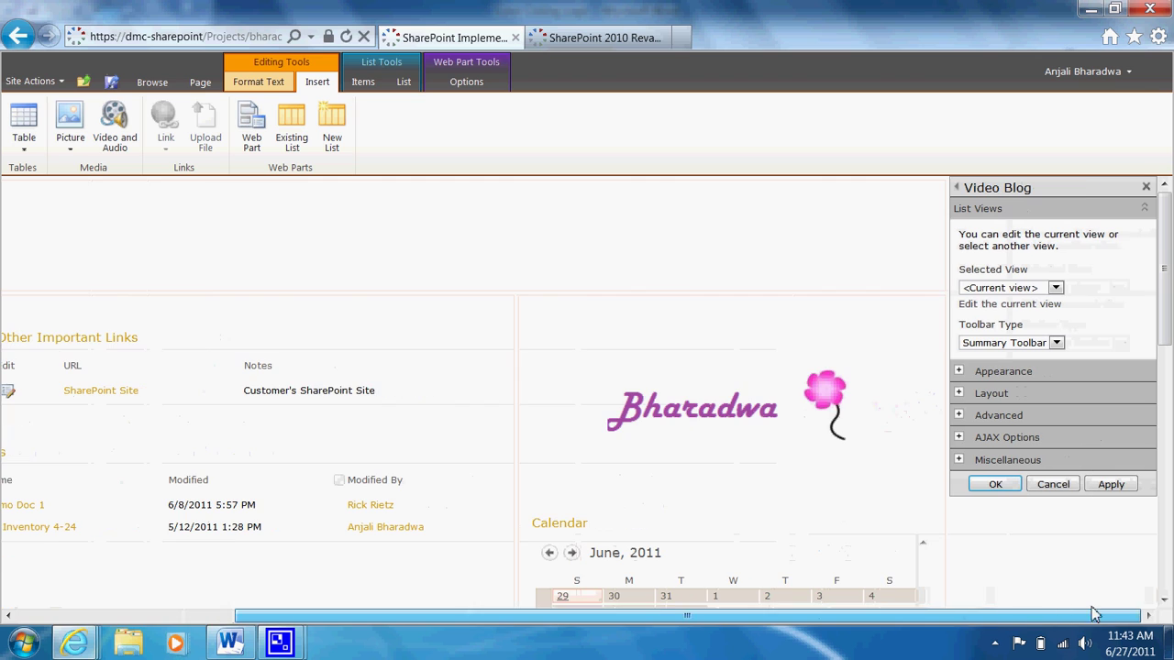
pyautogui.click(992, 306)
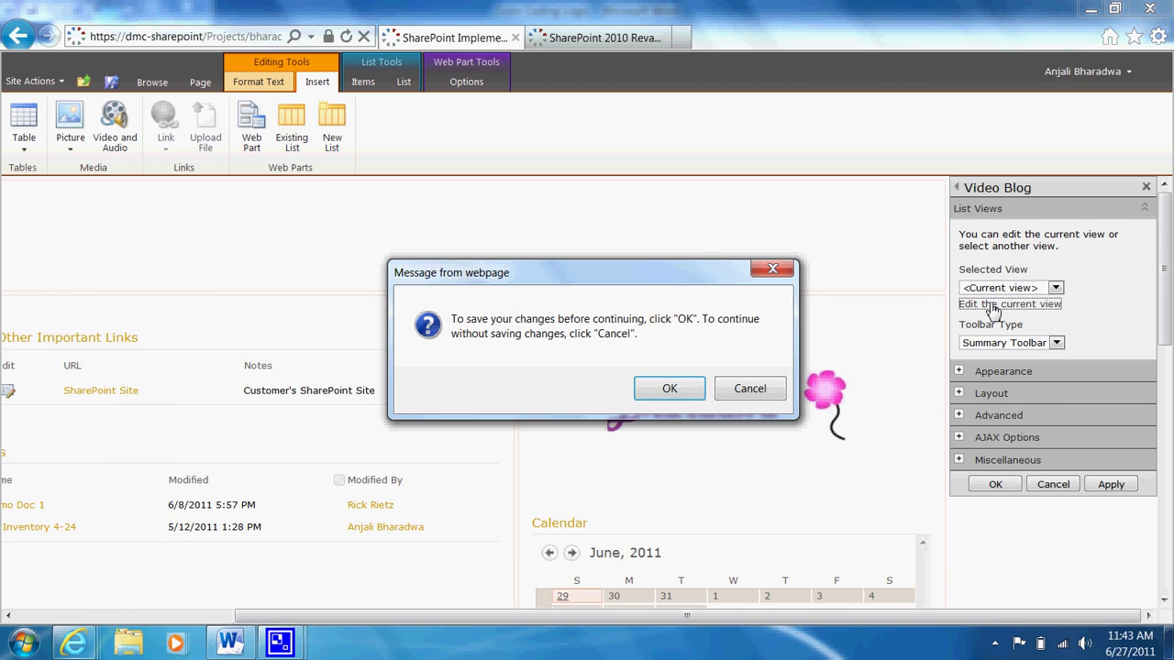
pyautogui.click(657, 389)
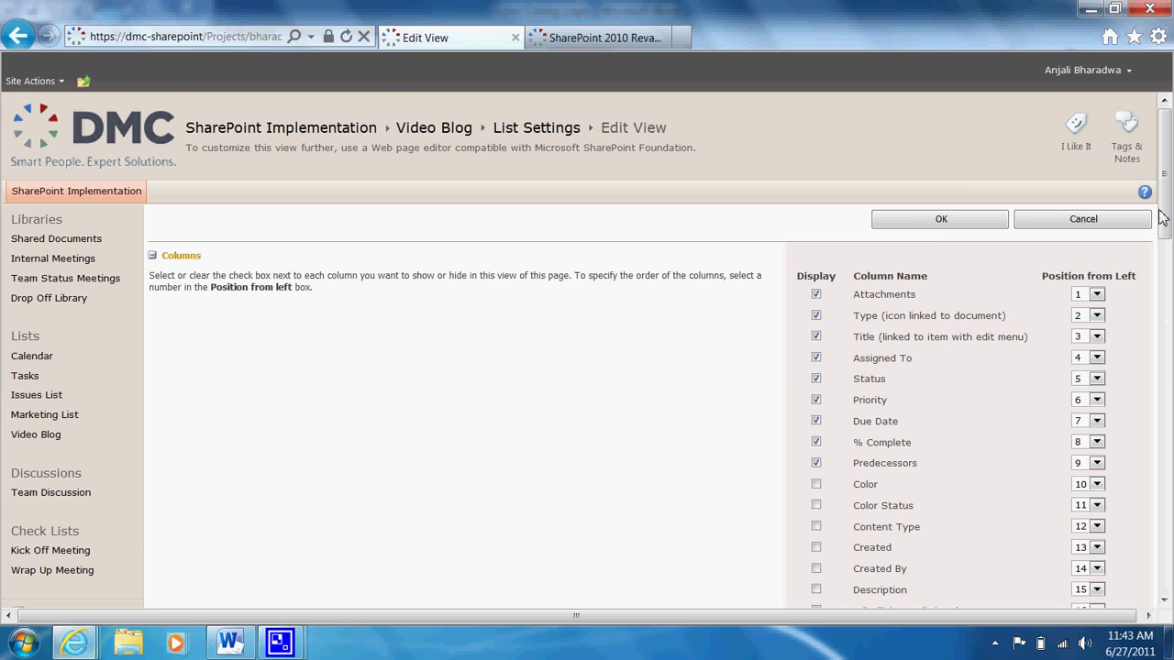
# Hide Attachments, Priority, Due Date, % Complete and Predecessors in the Video Blog view, show Color Status, and save the view
pyautogui.click(816, 442)
pyautogui.click(817, 463)
pyautogui.scroll(-1, 1169, 236)
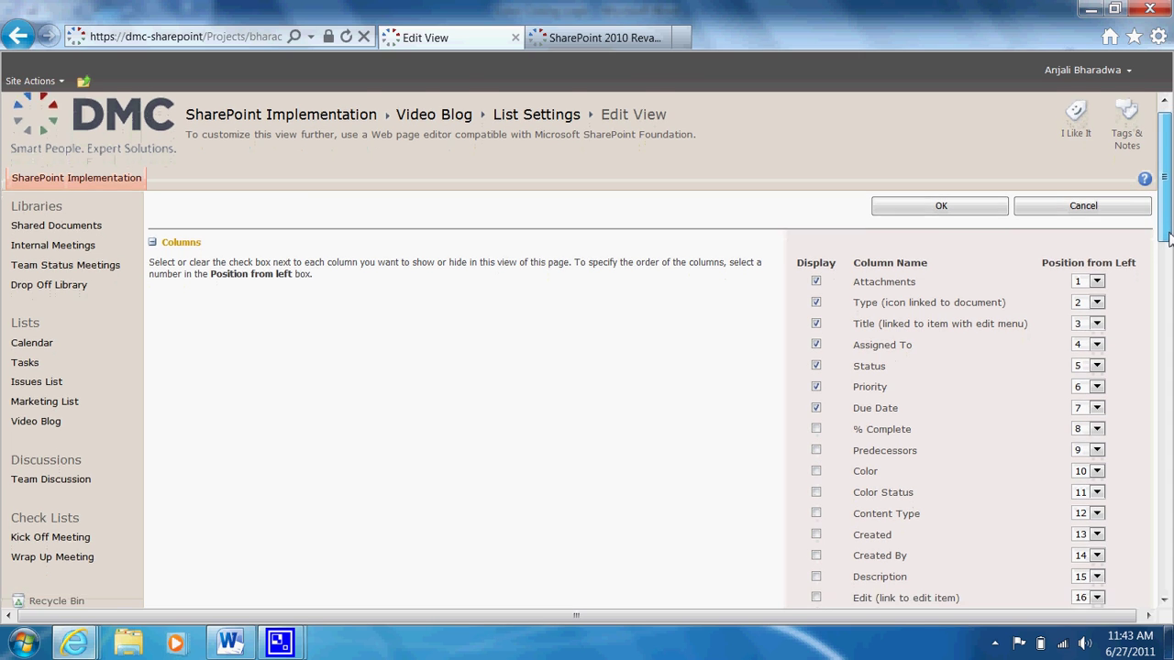
pyautogui.click(816, 357)
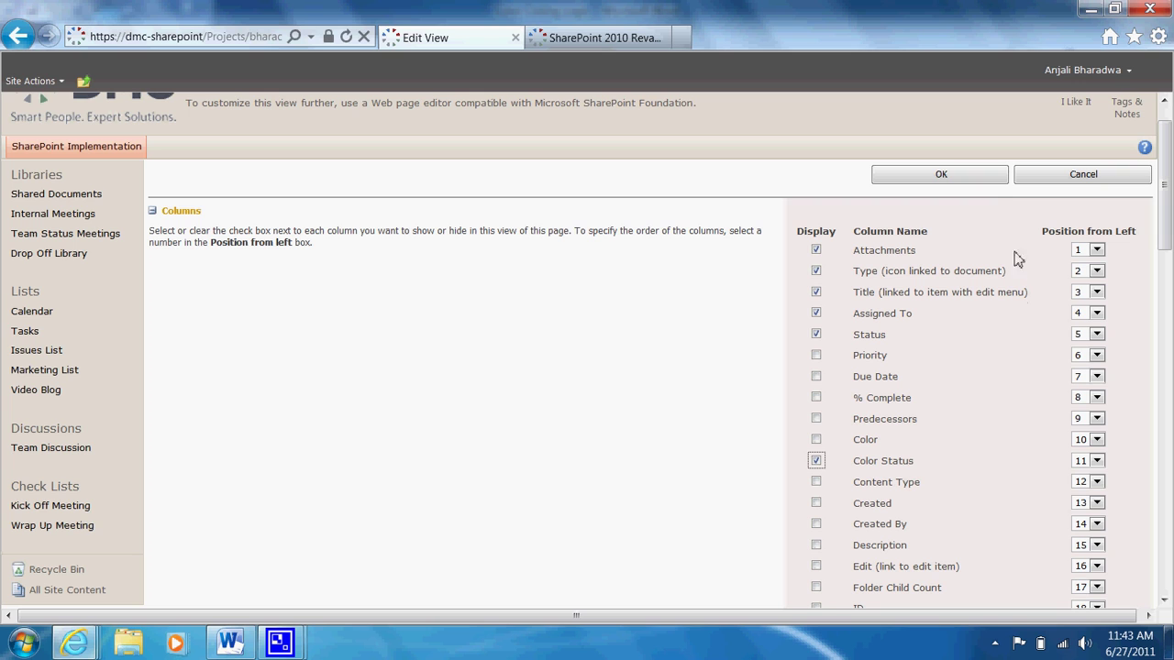
pyautogui.click(815, 251)
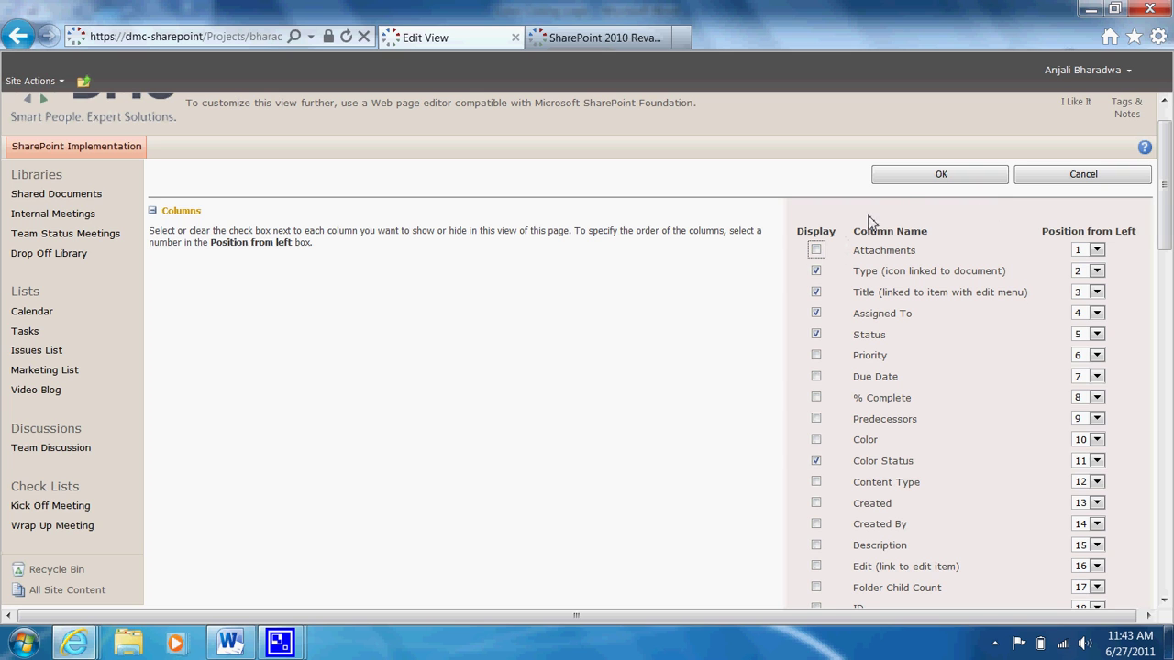
pyautogui.click(912, 181)
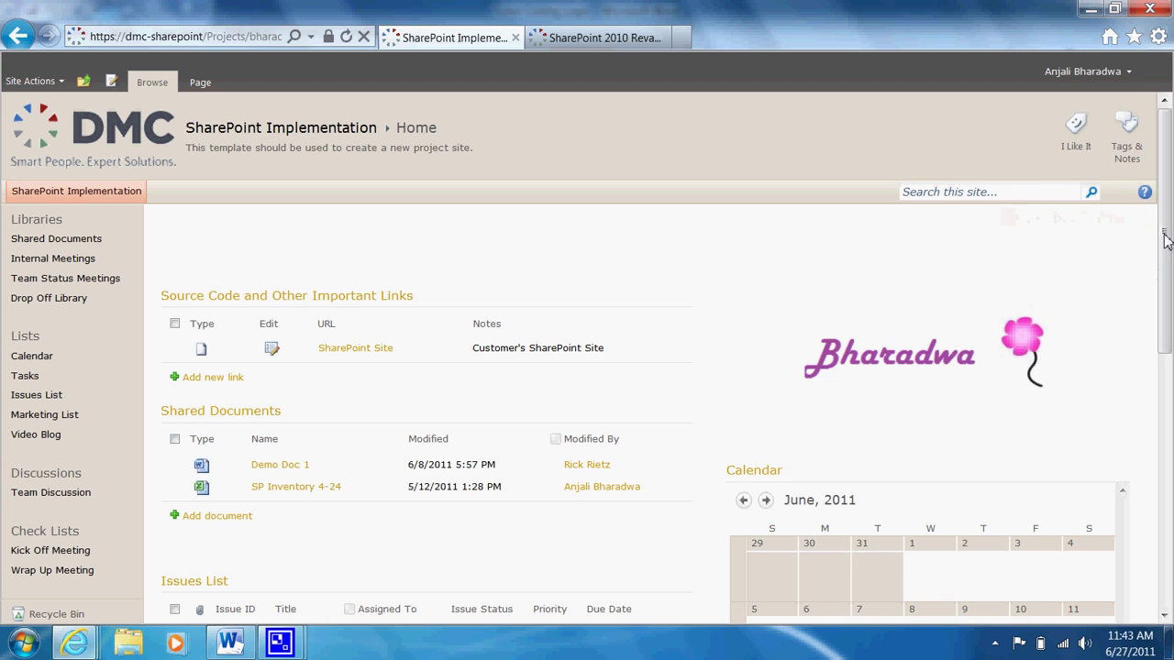
# Review the Video Blog list, put the home page back into edit mode and place the cursor in the empty space below that list
pyautogui.moveTo(1163, 245); pyautogui.dragTo(1170, 496)
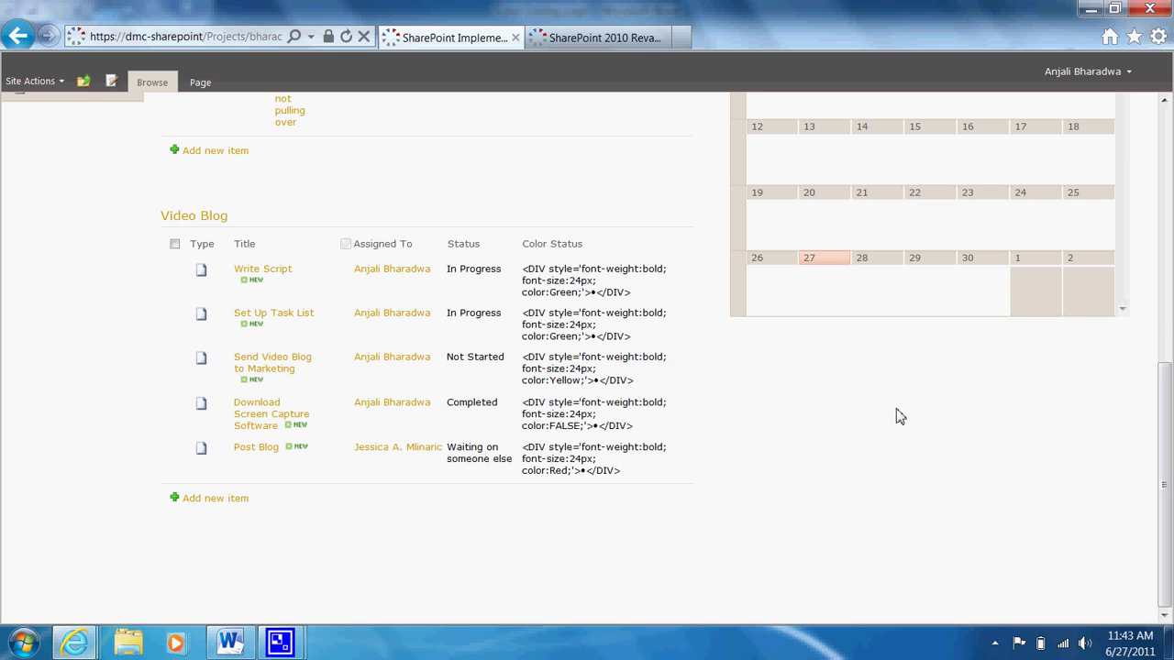
pyautogui.scroll(7, 898, 417)
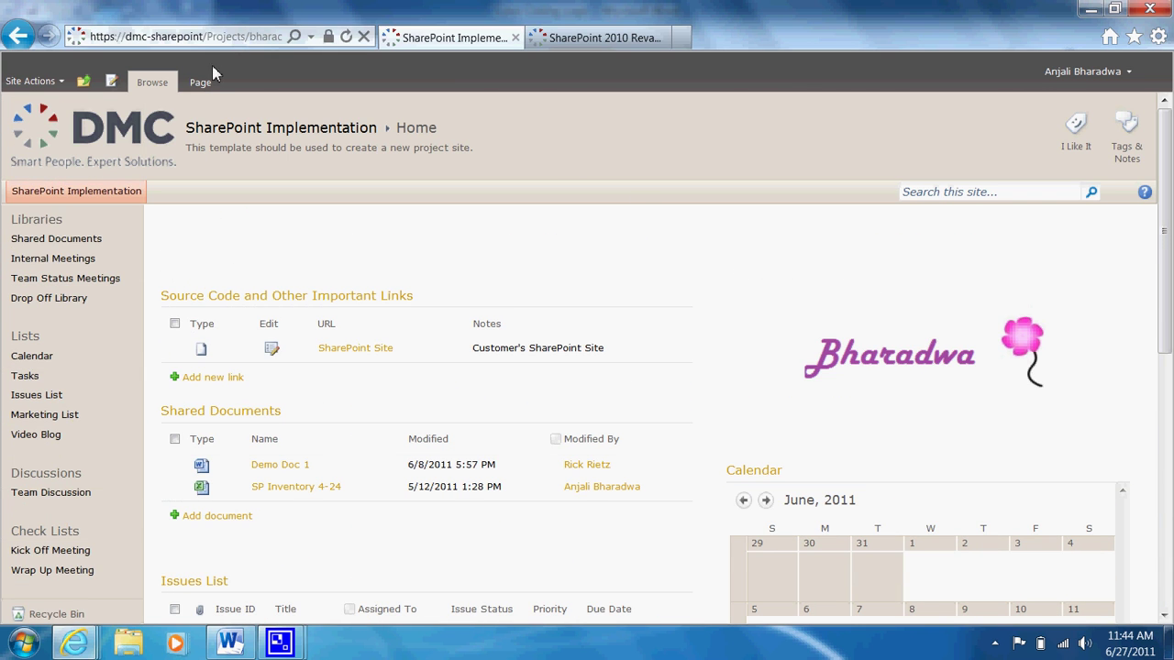
pyautogui.click(199, 82)
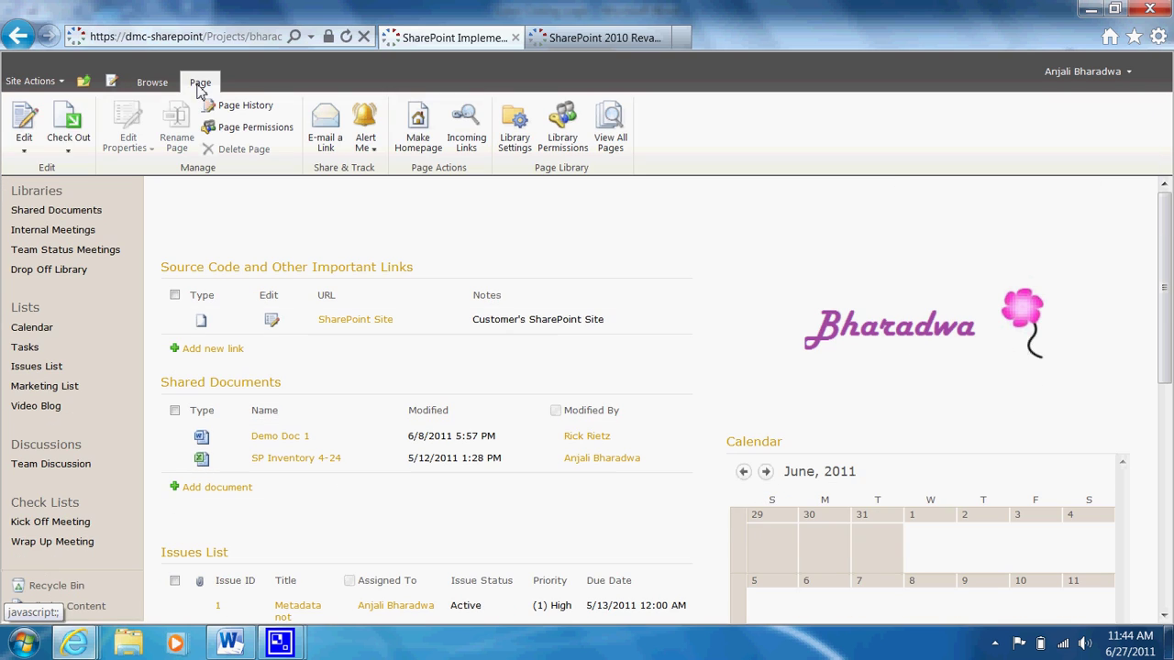
pyautogui.click(27, 126)
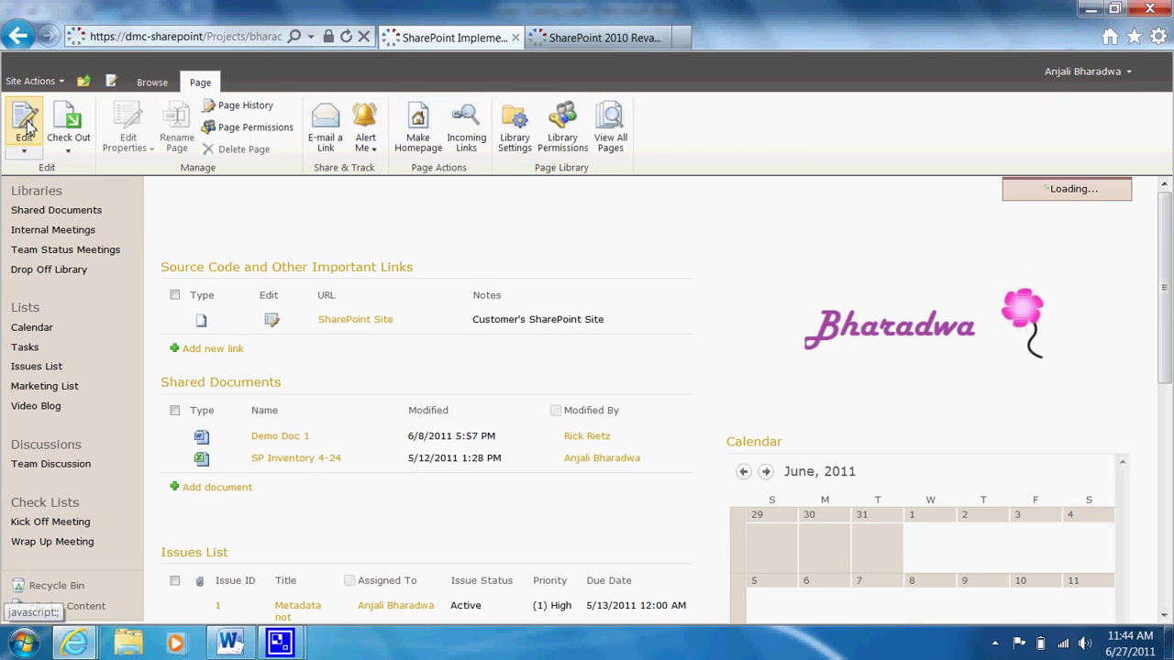
pyautogui.scroll(-5, 547, 306)
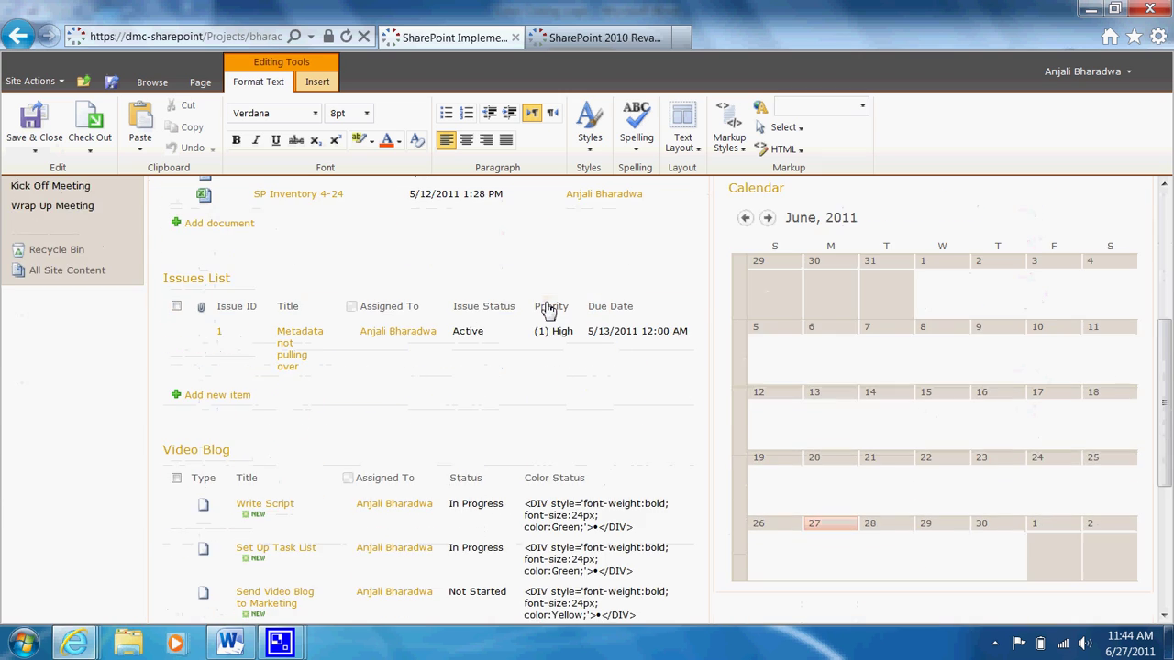
pyautogui.scroll(-3, 548, 305)
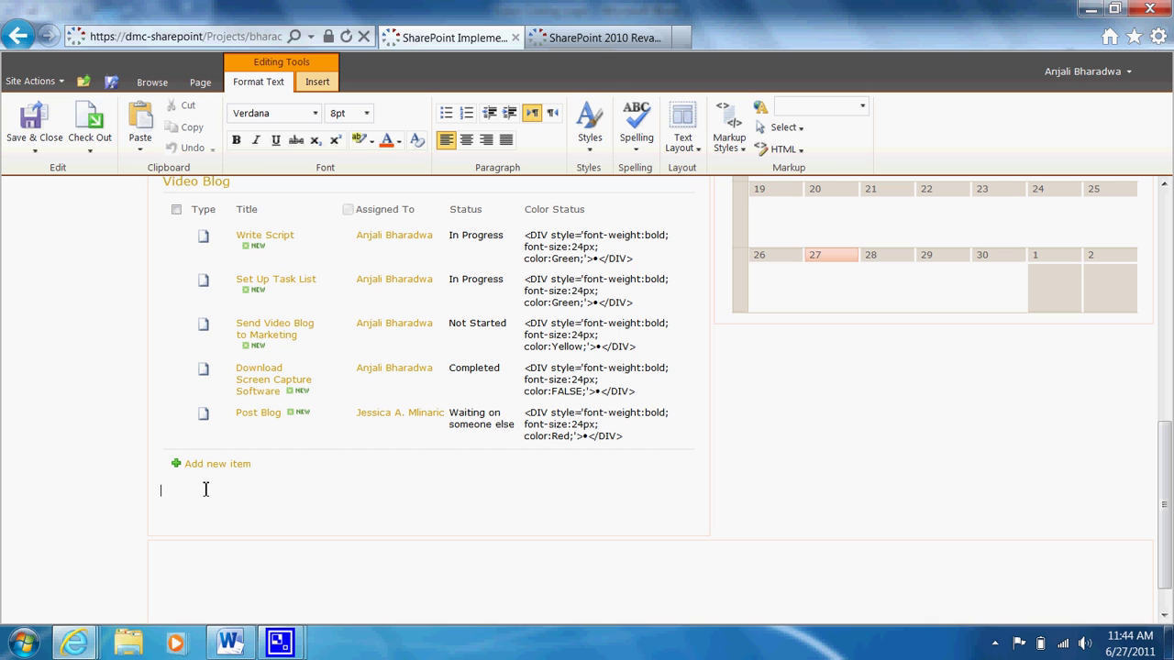
# Insert a Content Editor web part from the Media and Content category below the Video Blog list
pyautogui.click(333, 86)
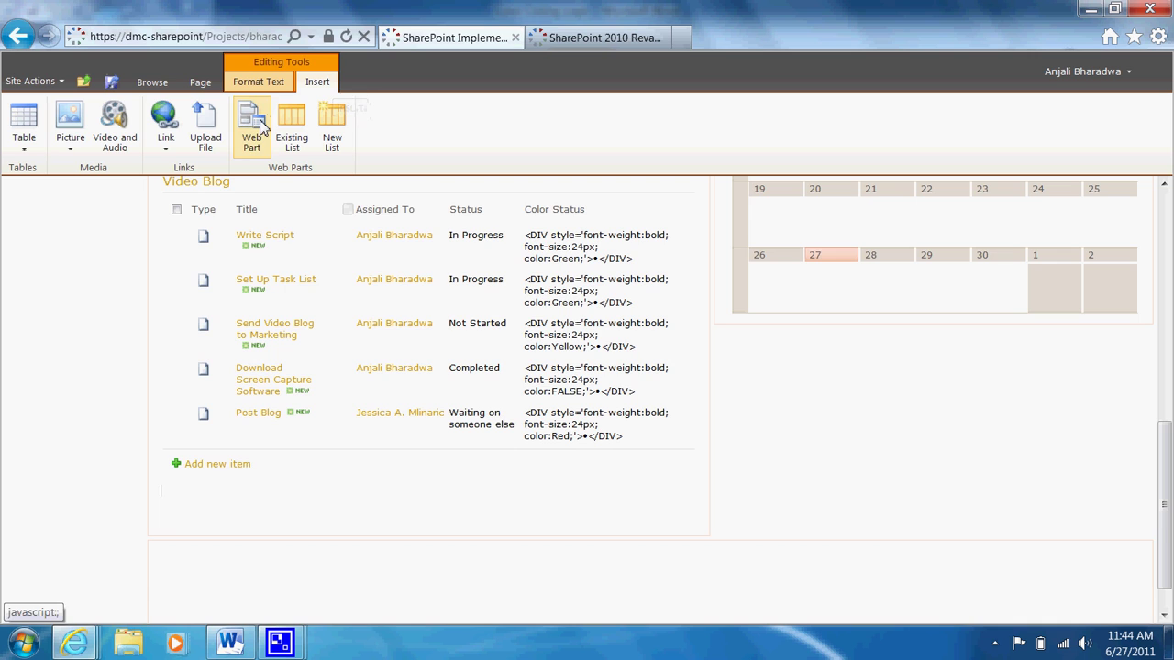
pyautogui.click(254, 128)
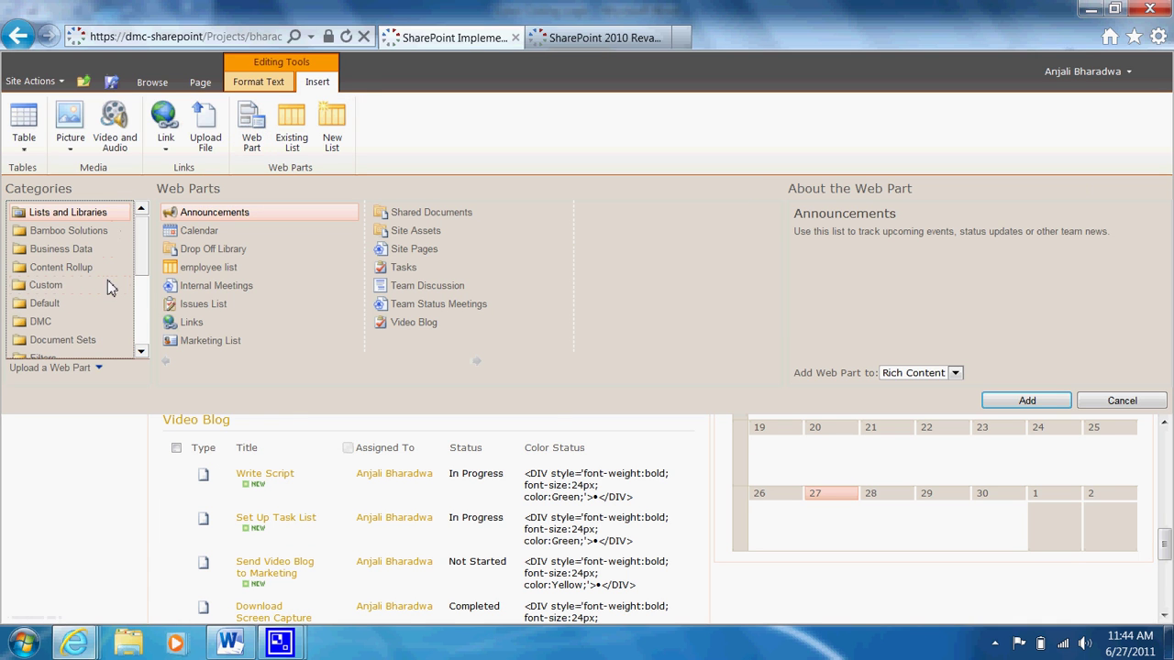
pyautogui.moveTo(140, 255); pyautogui.dragTo(139, 303)
pyautogui.click(79, 290)
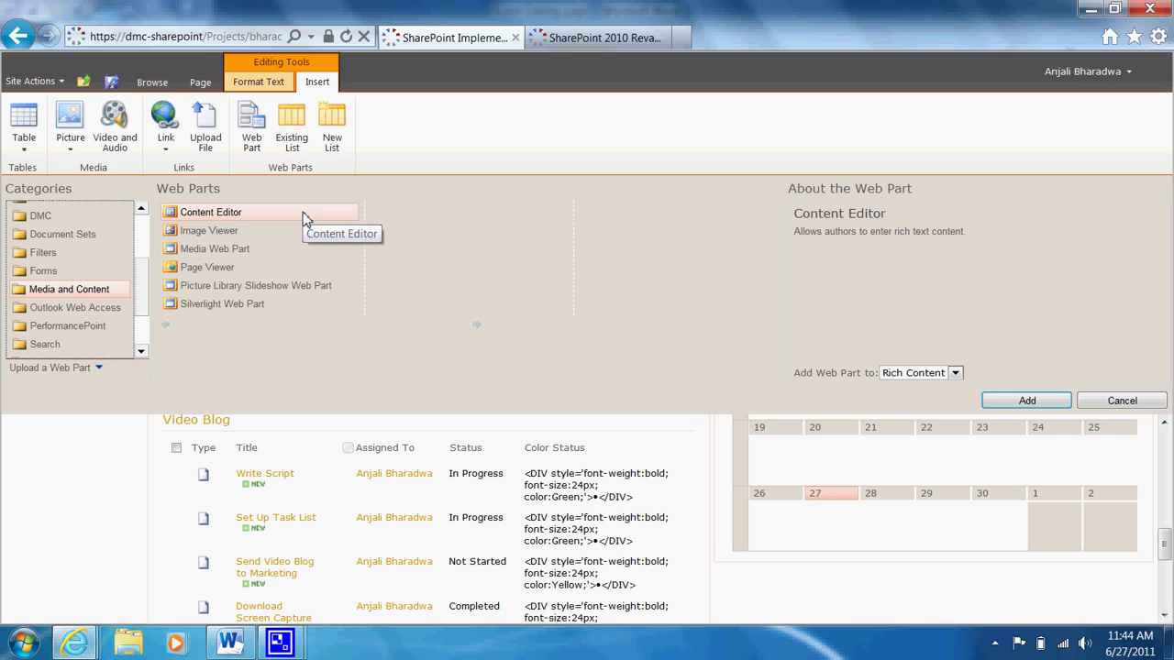
pyautogui.click(1042, 409)
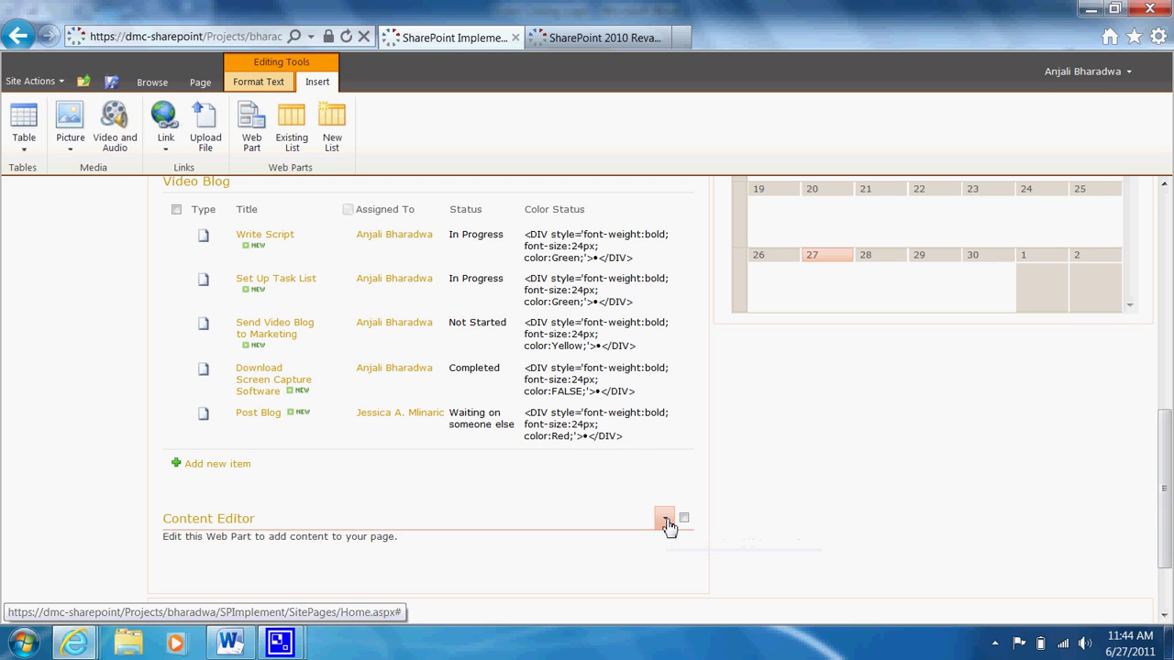
# Open the properties of the new Content Editor web part for editing
pyautogui.click(666, 519)
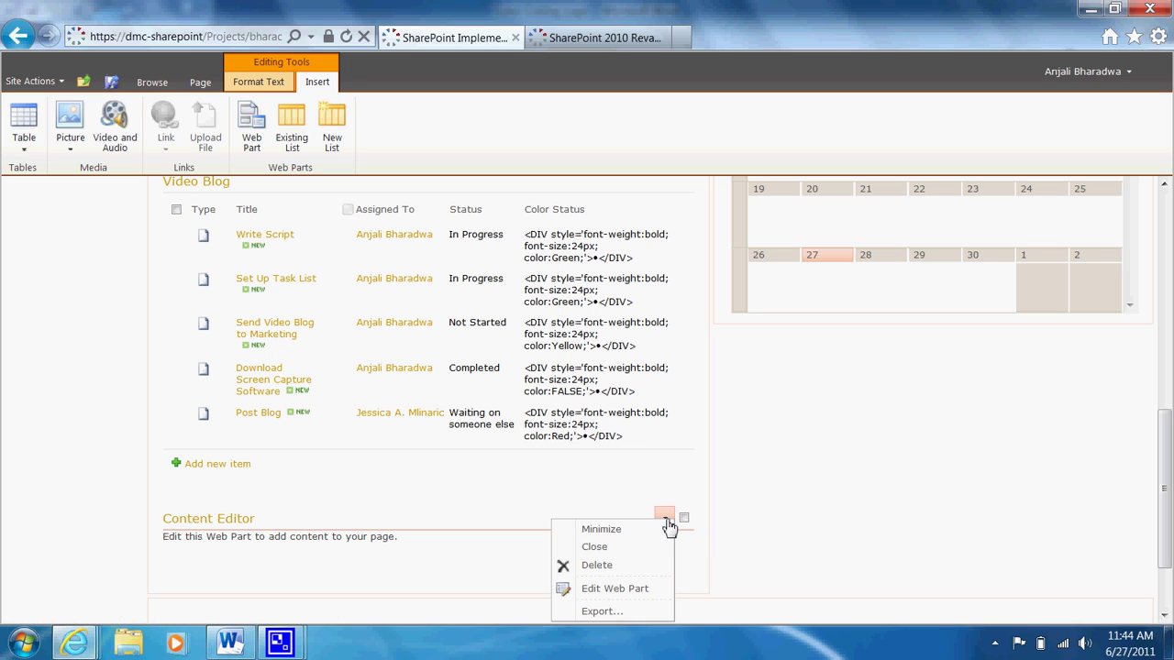
pyautogui.click(638, 595)
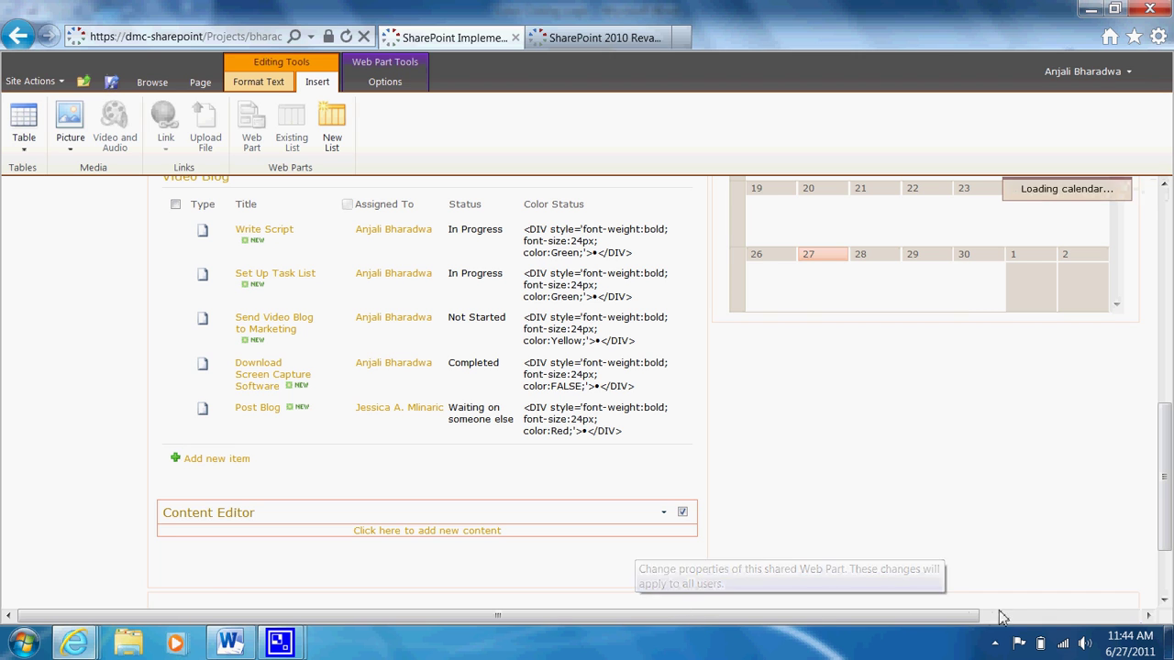
pyautogui.moveTo(958, 616); pyautogui.dragTo(1119, 616)
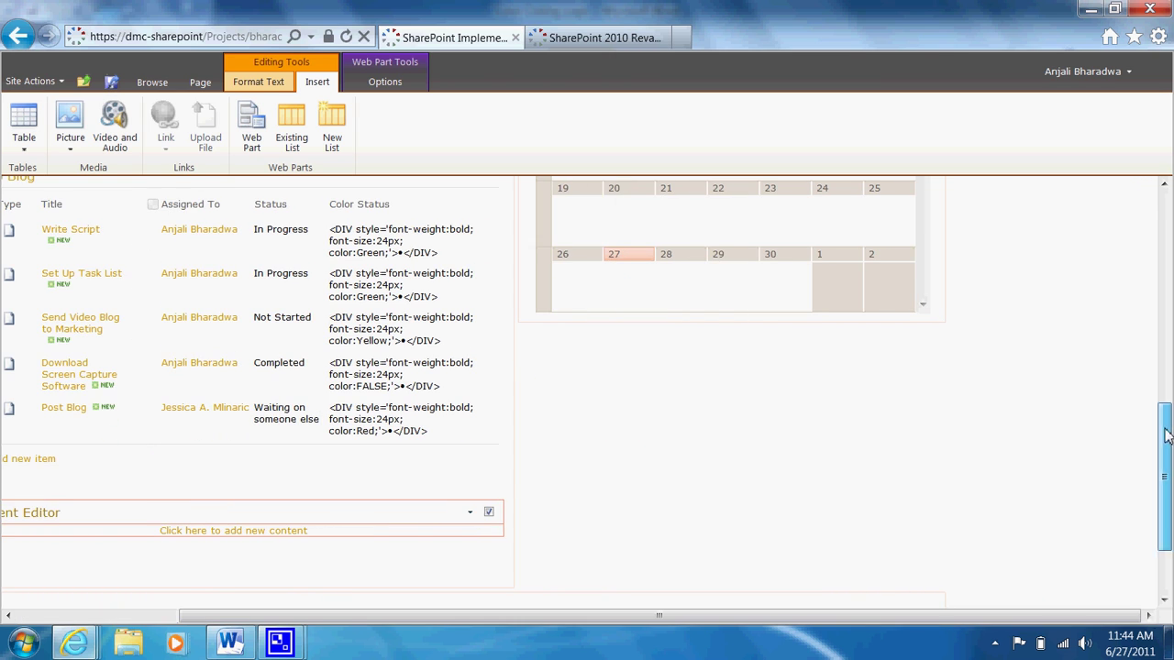
# Switch to the Word document and copy the path /Projects/DMC/SPrevamp/SiteAssets/colorcoding.txt listed under Location of HTML Code
pyautogui.click(227, 642)
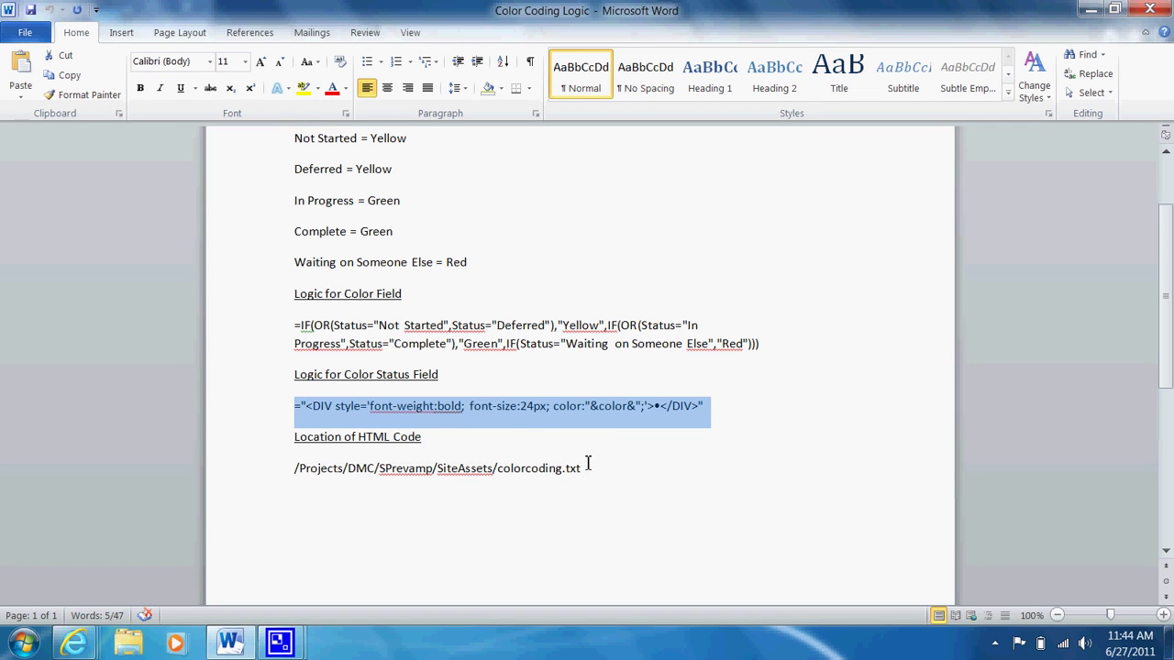
pyautogui.moveTo(588, 463); pyautogui.dragTo(295, 473)
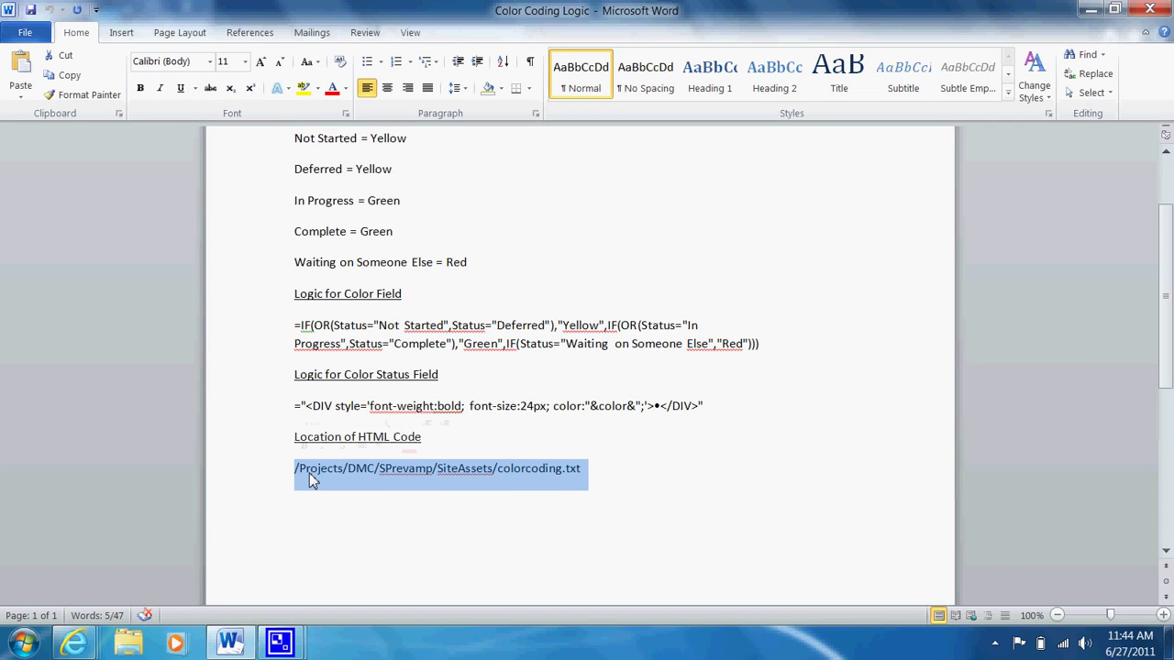
pyautogui.rightClick(309, 472)
pyautogui.click(348, 209)
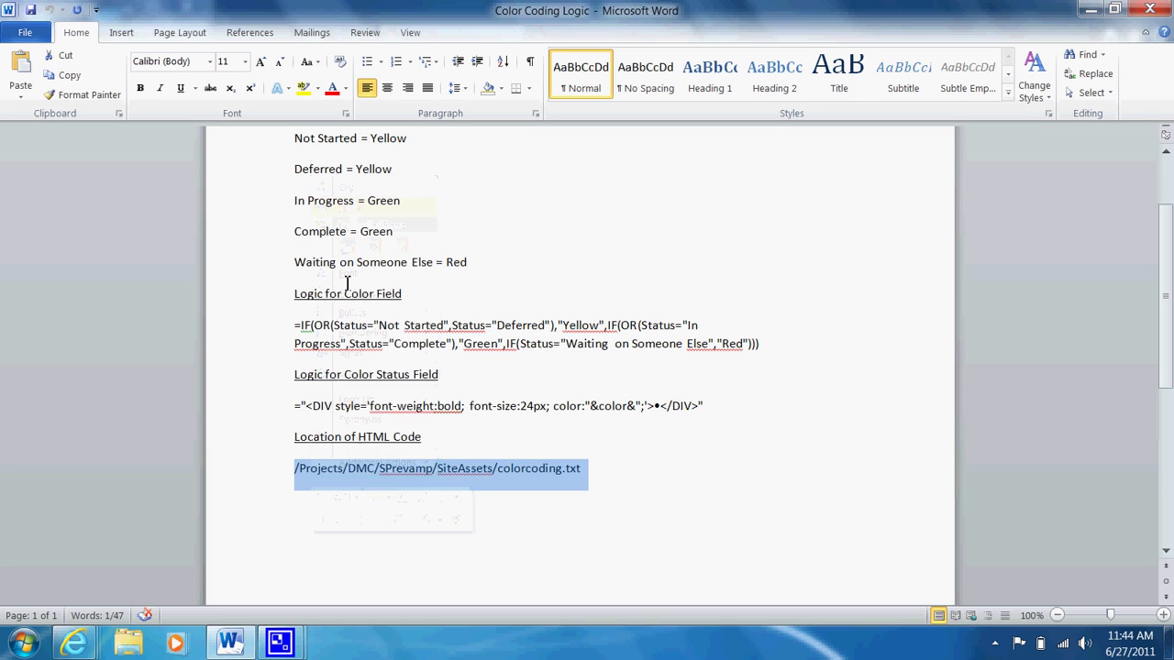
# Switch back to the browser and set the Content Editor web part's content link to the copied path /Projects/DMC/SPrevamp/SiteAssets/colorcoding.txt
pyautogui.hotkey('alt', 'Tab')
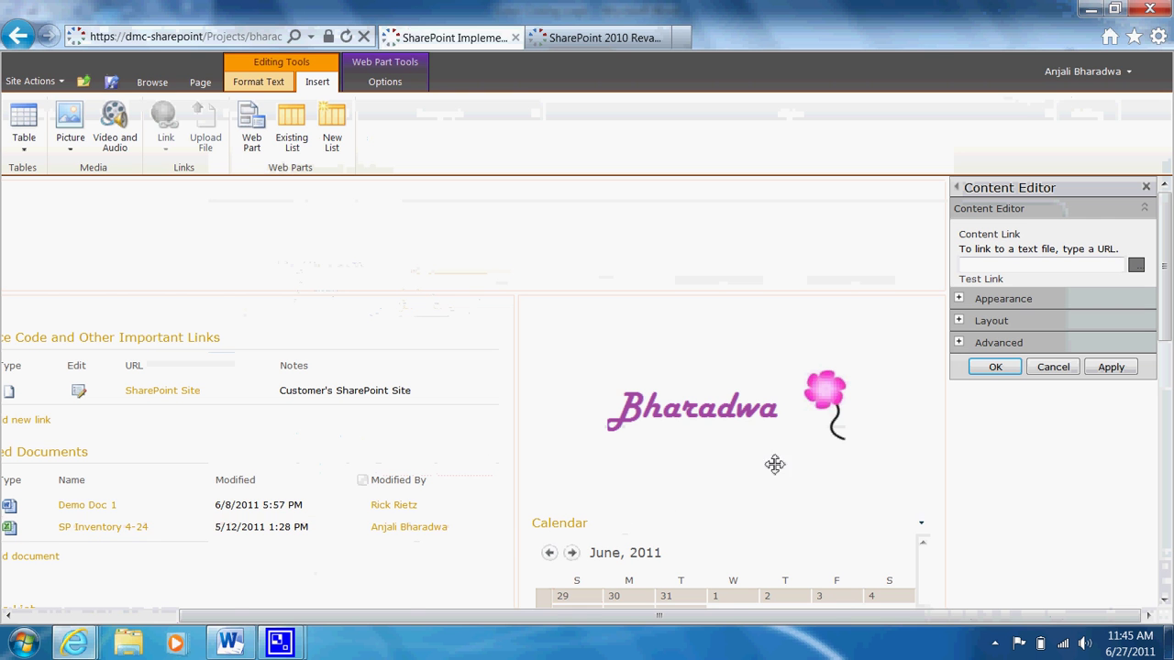
pyautogui.click(1058, 266)
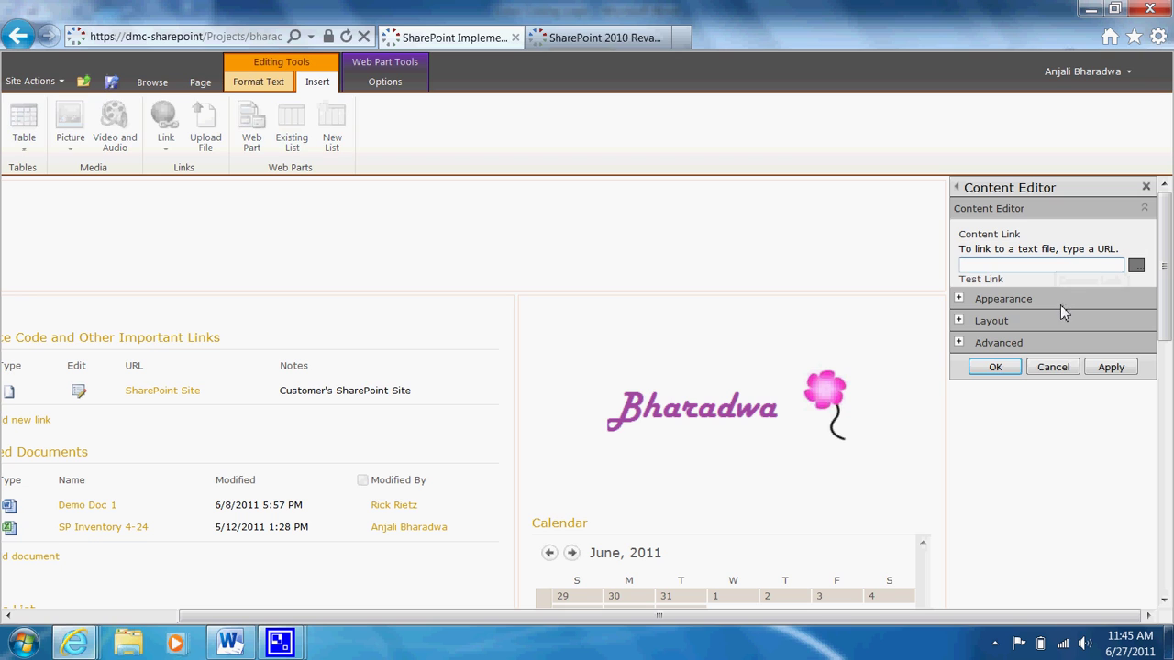
pyautogui.hotkey('ctrl', 'v')
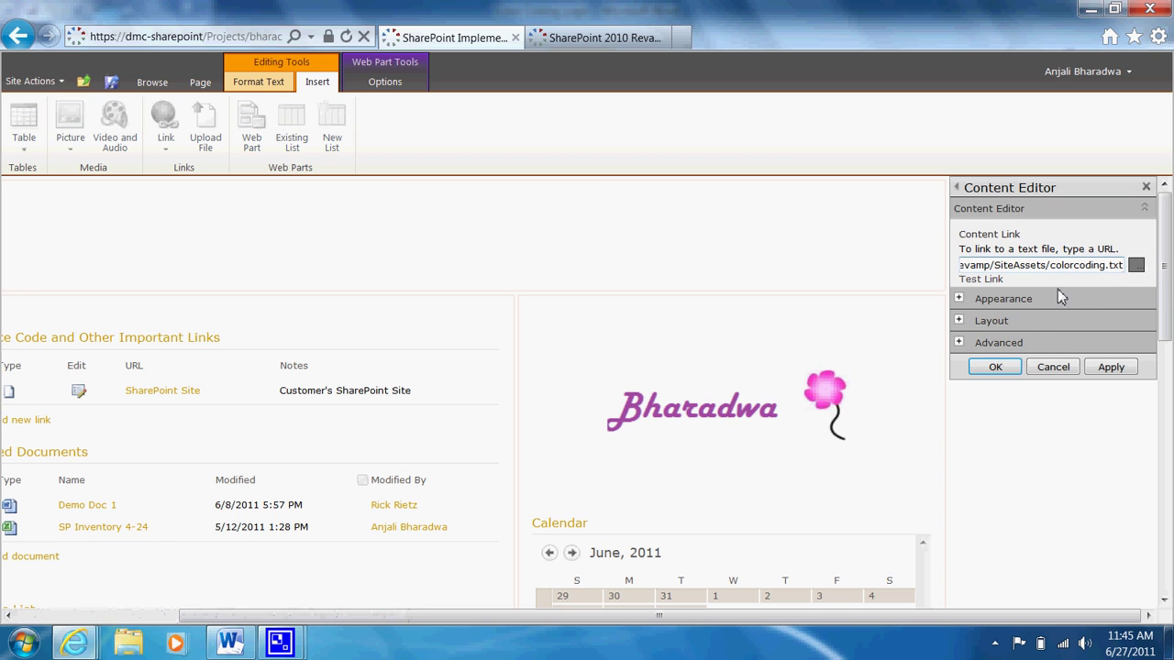
# Set the Content Editor web part's chrome type to None and confirm its property changes
pyautogui.click(959, 320)
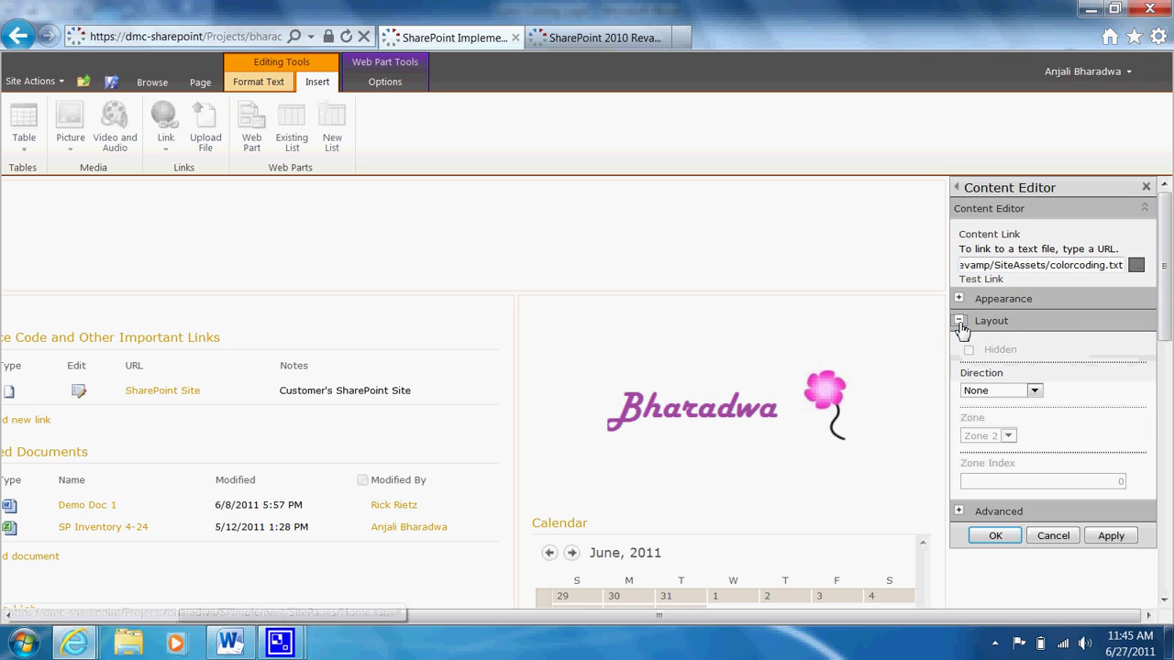
pyautogui.click(959, 320)
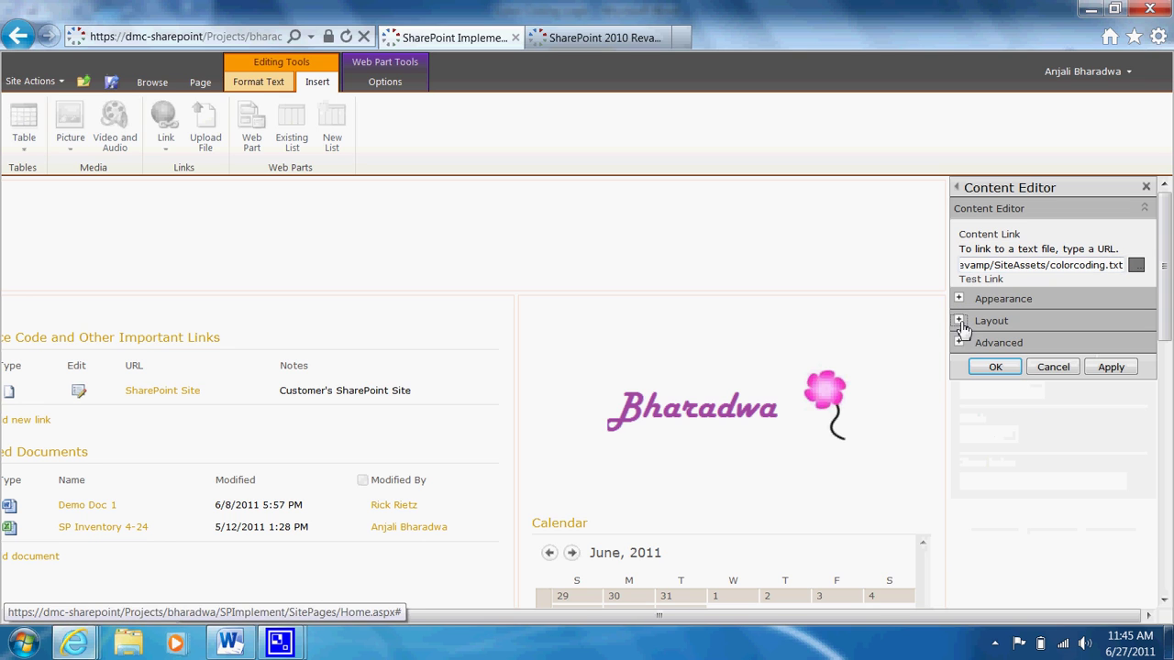
pyautogui.click(960, 344)
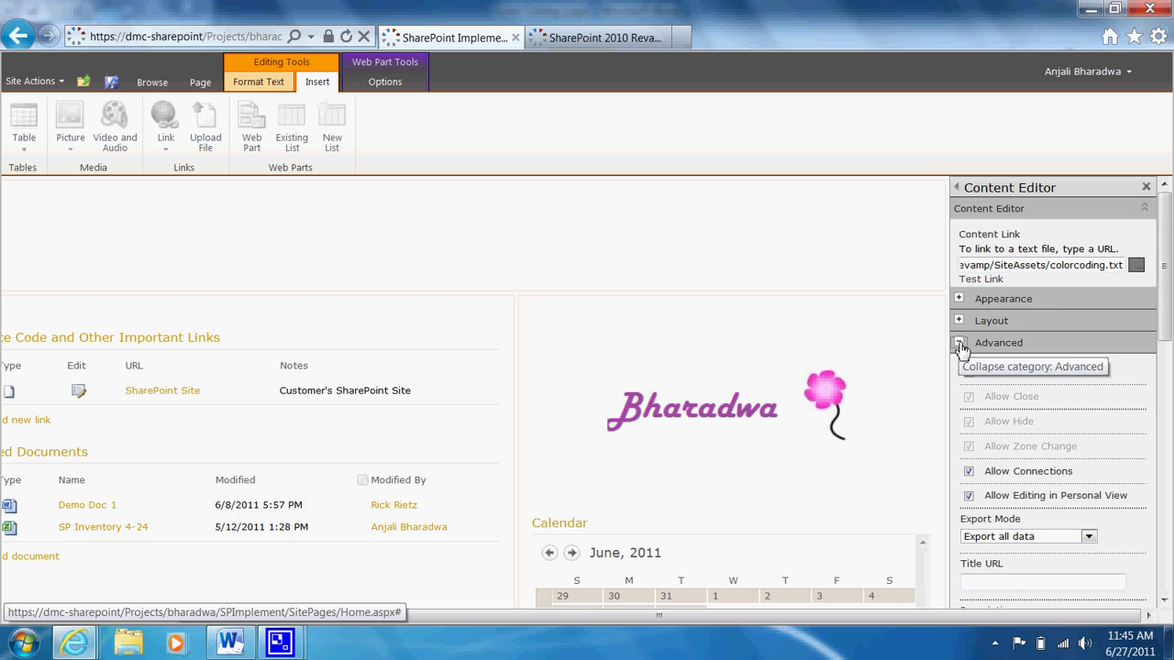
pyautogui.moveTo(1167, 328)
pyautogui.mouseDown()
pyautogui.moveTo(1168, 456)
pyautogui.moveTo(1168, 332)
pyautogui.mouseUp()
pyautogui.click(960, 279)
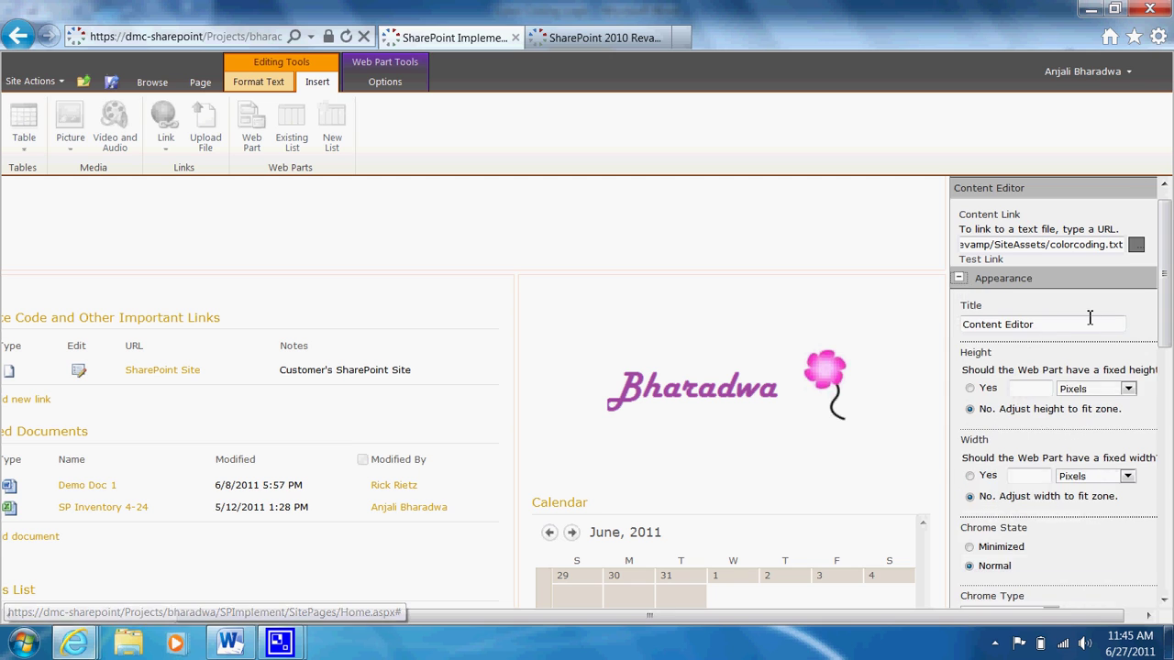
pyautogui.scroll(-1, 1111, 393)
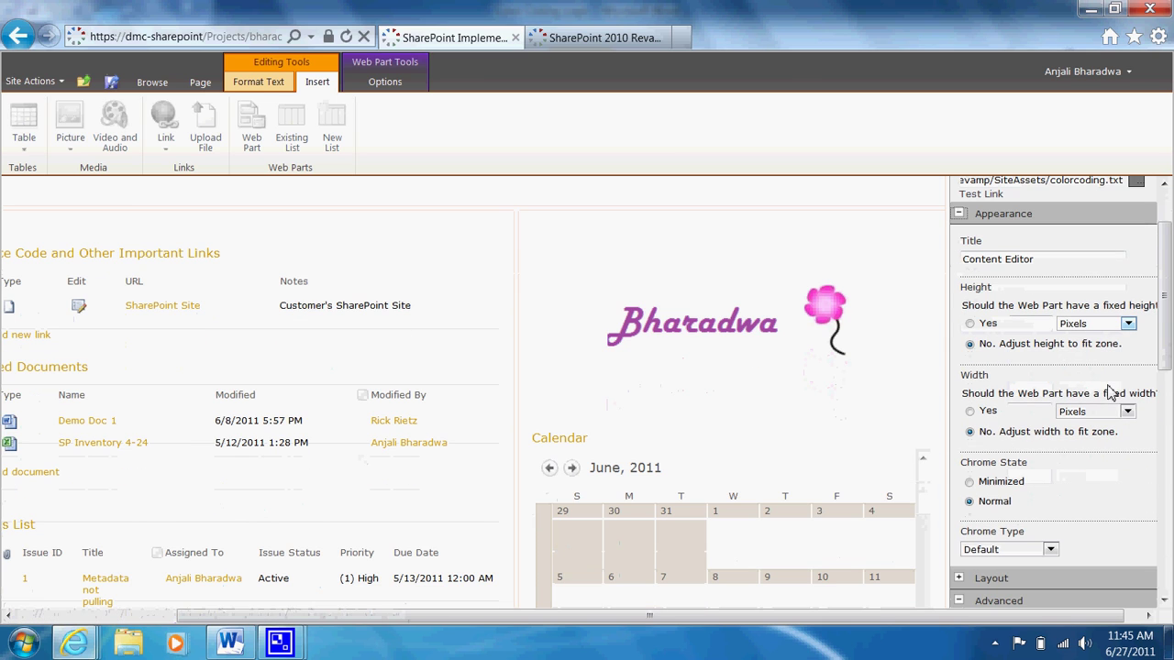
pyautogui.click(1027, 553)
pyautogui.click(1014, 574)
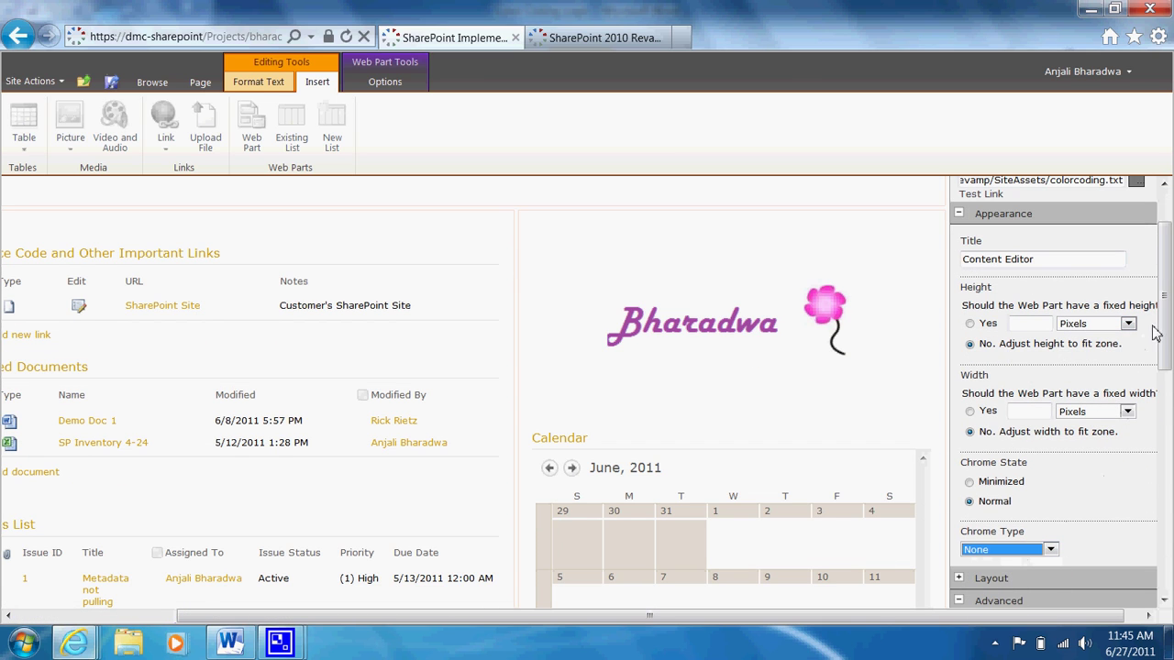
pyautogui.moveTo(1161, 326); pyautogui.dragTo(1162, 546)
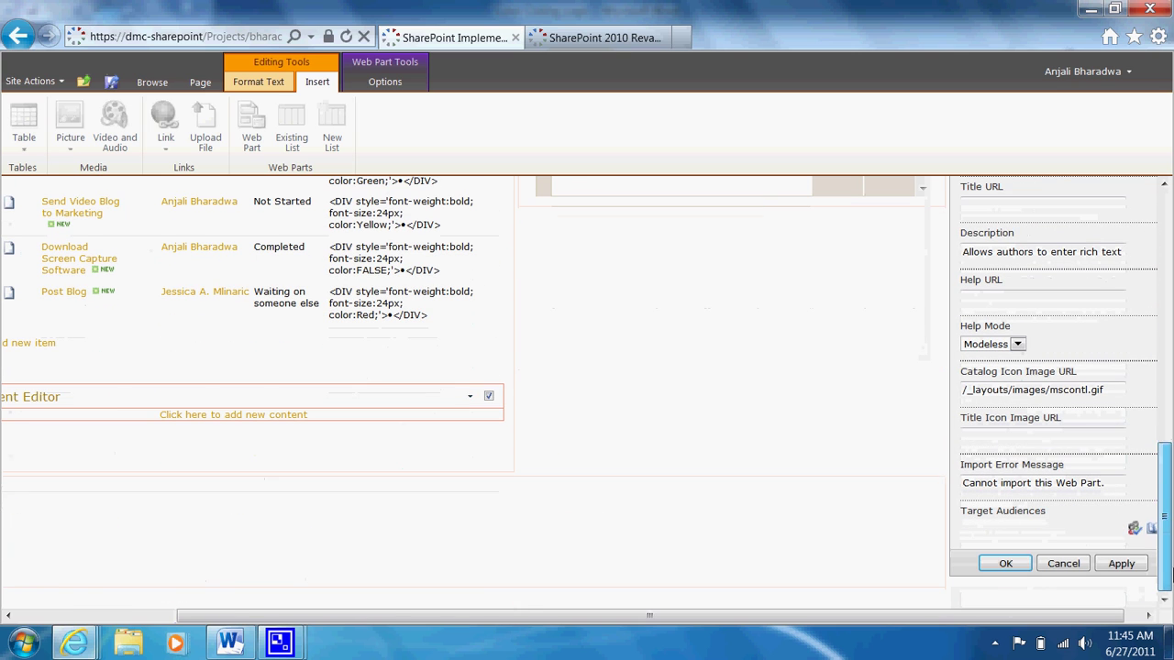
pyautogui.click(1002, 564)
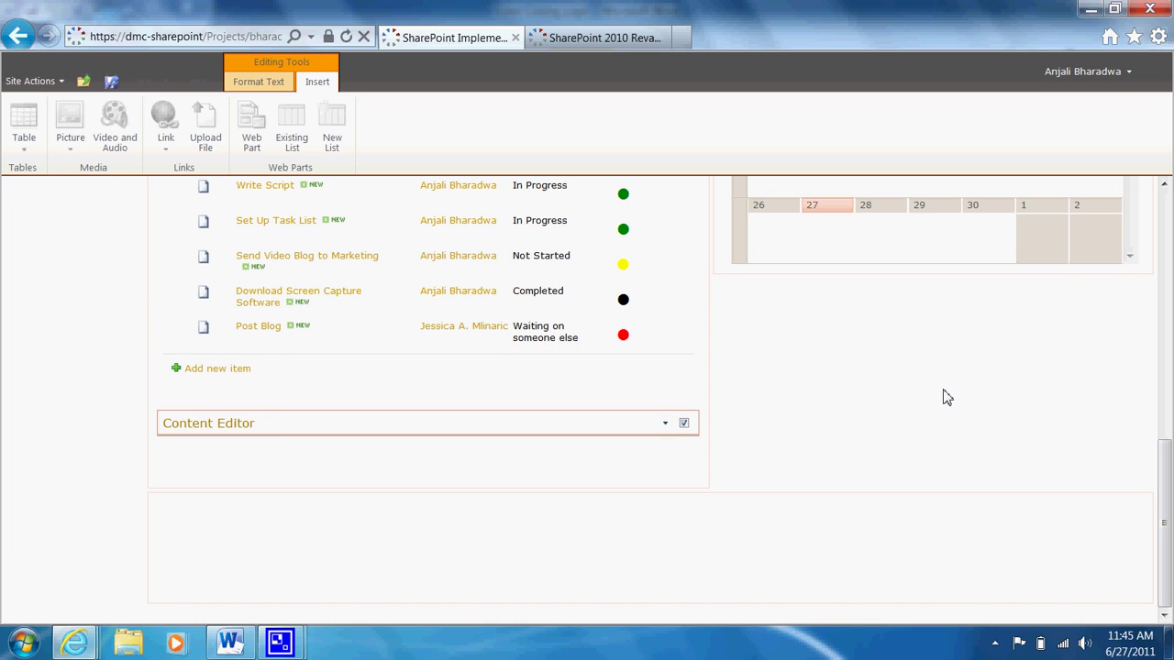
# Save the home page, leave edit mode and check the Color Status column of the Video Blog list
pyautogui.moveTo(1166, 559); pyautogui.dragTo(1170, 314)
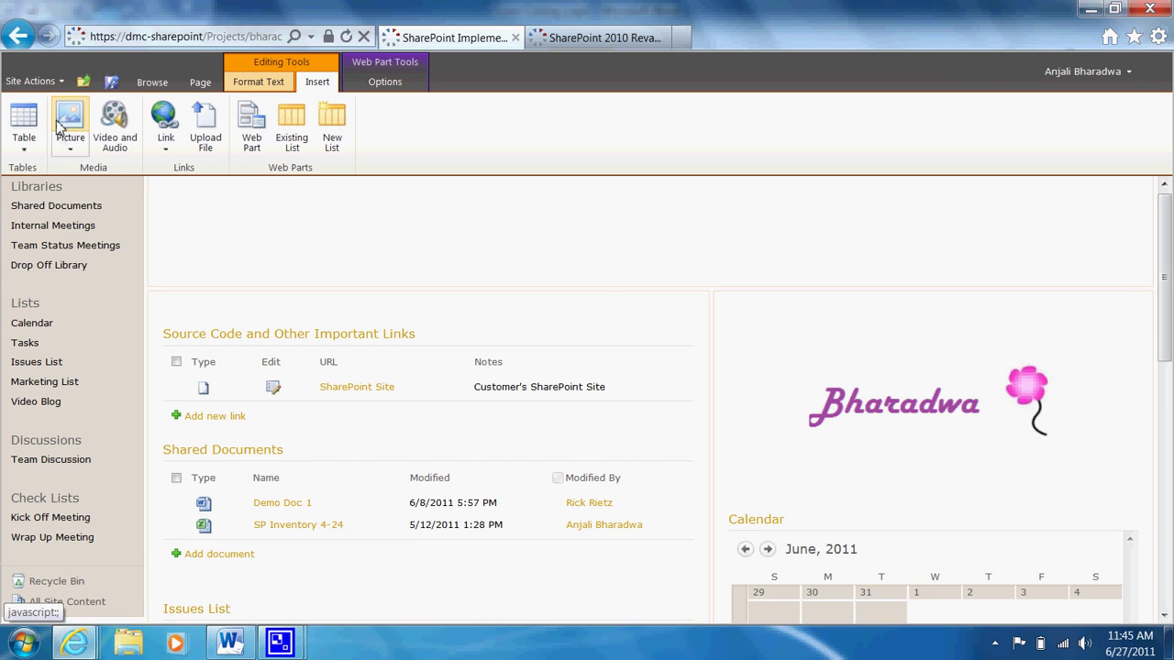
pyautogui.click(198, 82)
pyautogui.click(42, 115)
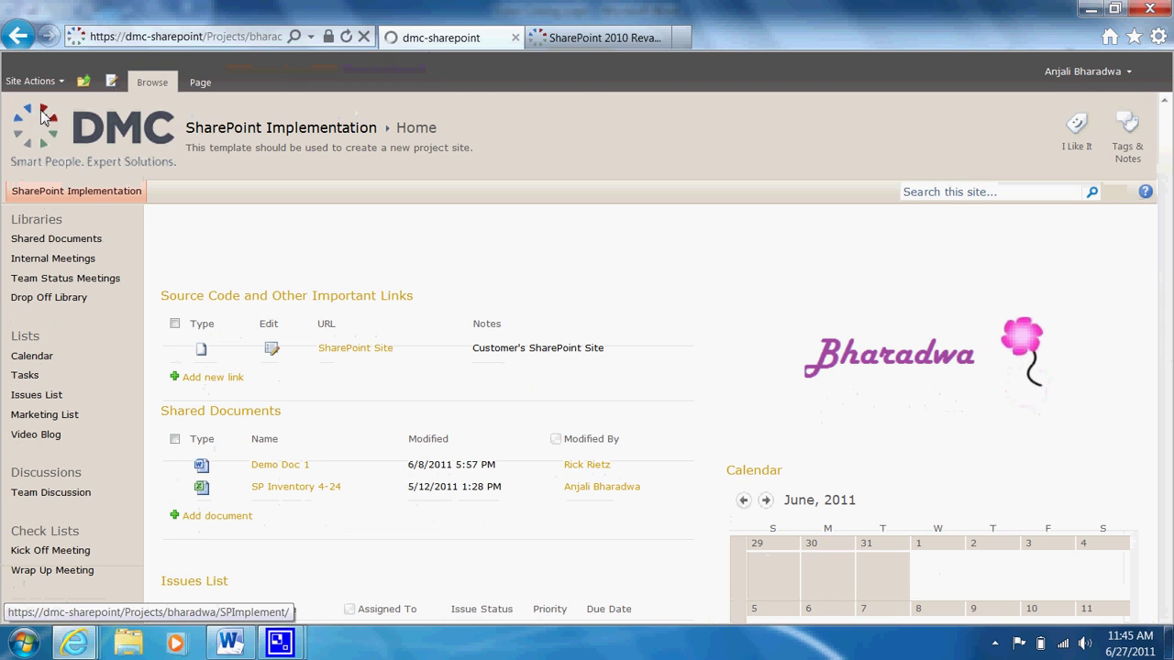
pyautogui.moveTo(1170, 192); pyautogui.dragTo(1169, 443)
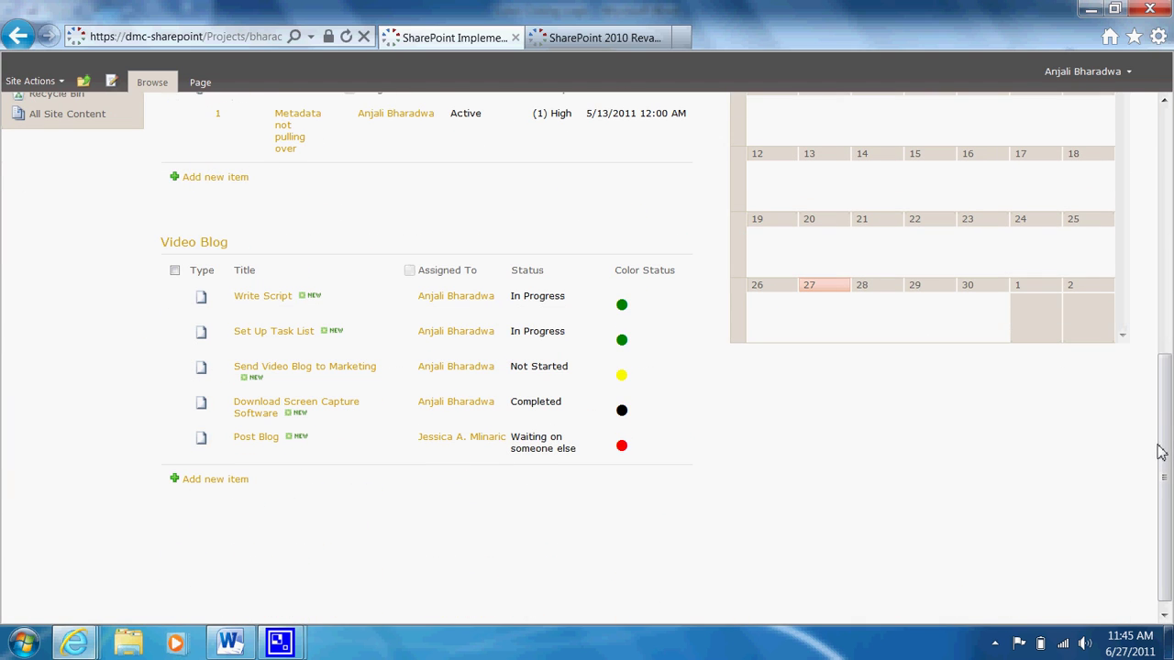